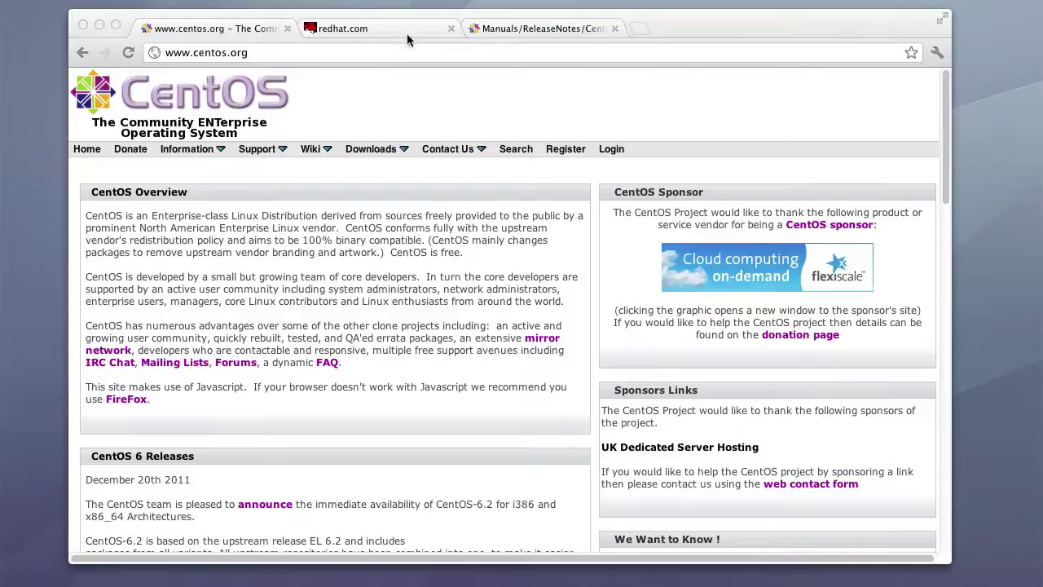
- Review the Red Hat server subscription prices and the CentOS 6 release information on the CentOS home page
{"action": "left_click", "coordinate": [372, 28]}
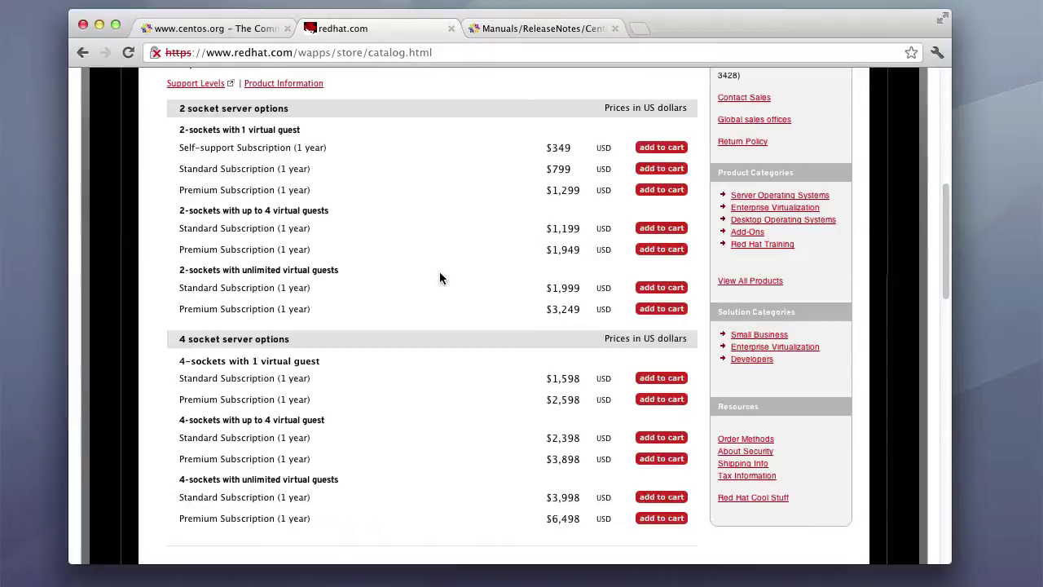
{"action": "left_click", "coordinate": [219, 28]}
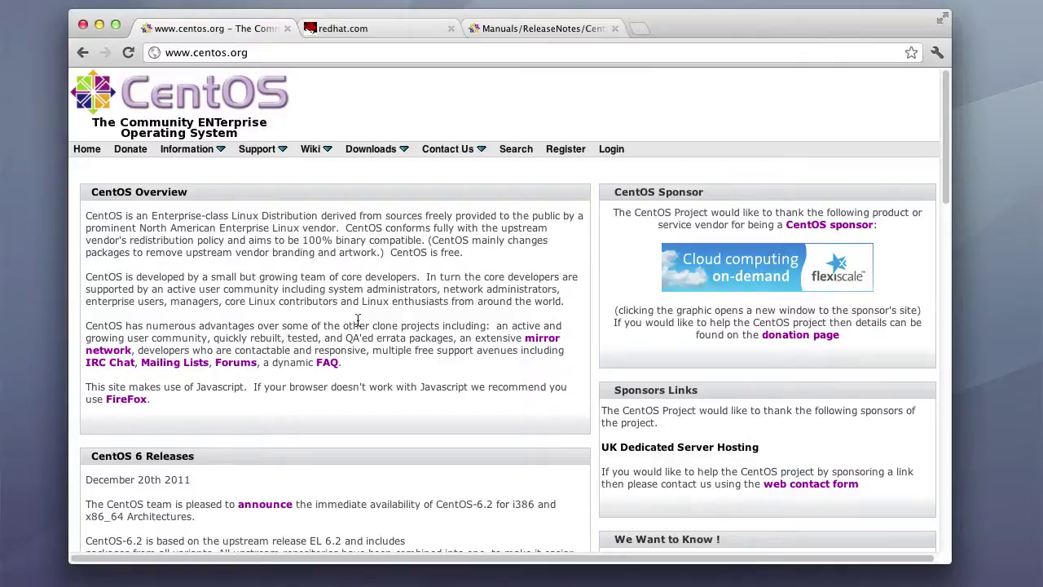
{"action": "scroll", "coordinate": [276, 299], "scroll_direction": "down", "scroll_amount": 5}
{"action": "scroll", "coordinate": [275, 298], "scroll_direction": "down", "scroll_amount": 3}
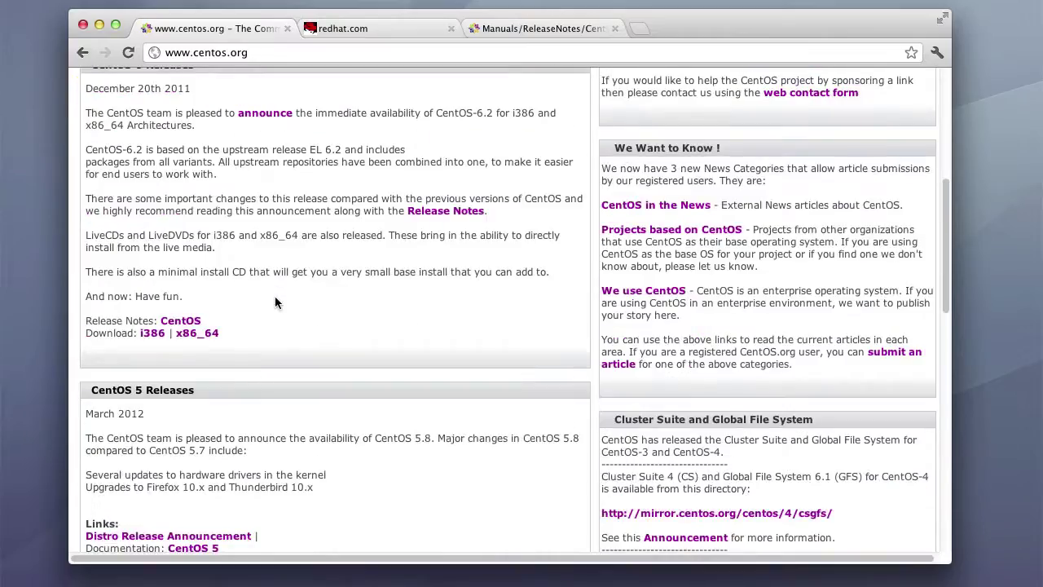
{"action": "scroll", "coordinate": [275, 303], "scroll_direction": "up", "scroll_amount": 5}
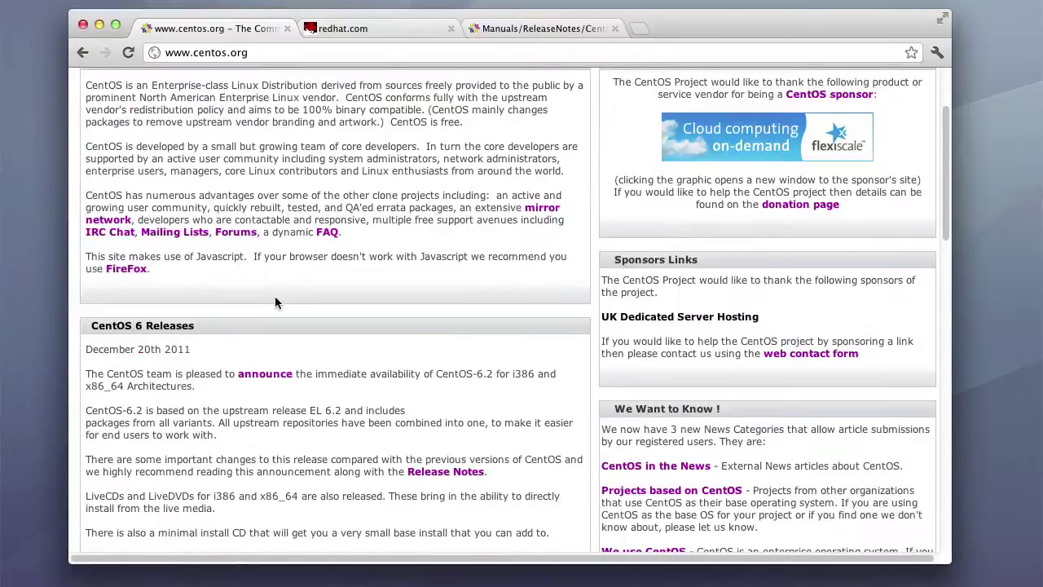
{"action": "scroll", "coordinate": [275, 302], "scroll_direction": "down", "scroll_amount": 3}
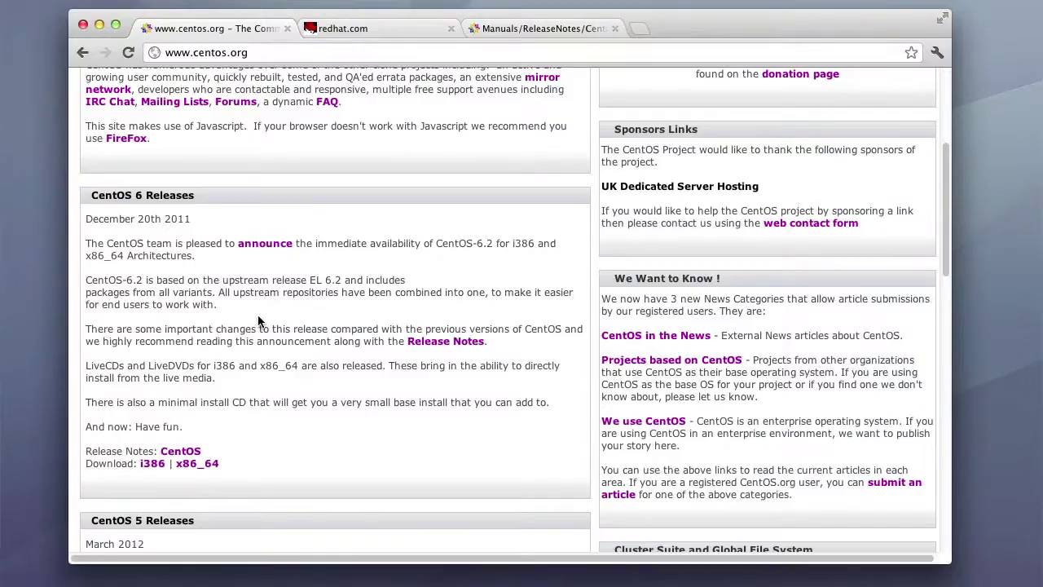
{"action": "left_click", "coordinate": [249, 52]}
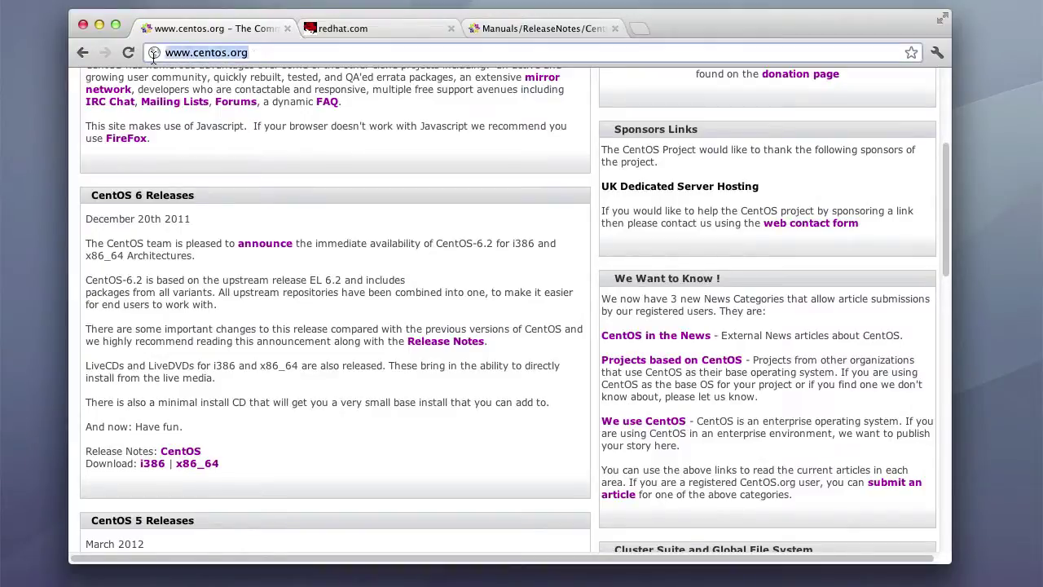
- Open the CentOS 6 x86_64 download on the mirror.clarkson.edu mirror and check the file size of CentOS-6.2-x86_64-bin-DVD1.iso
{"action": "left_click", "coordinate": [199, 464]}
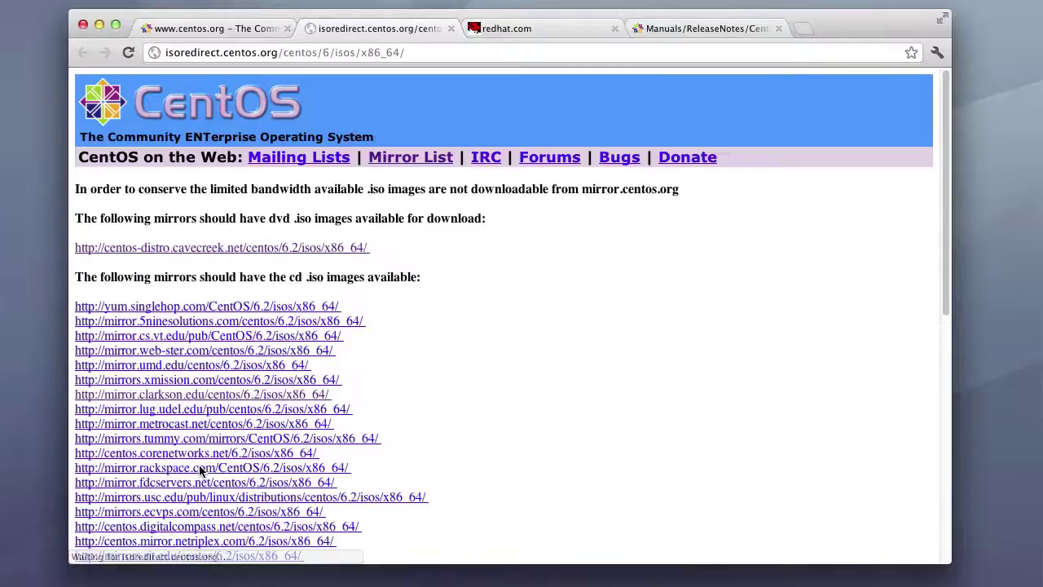
{"action": "scroll", "coordinate": [528, 400], "scroll_direction": "down", "scroll_amount": 5}
{"action": "scroll", "coordinate": [528, 400], "scroll_direction": "up", "scroll_amount": 2}
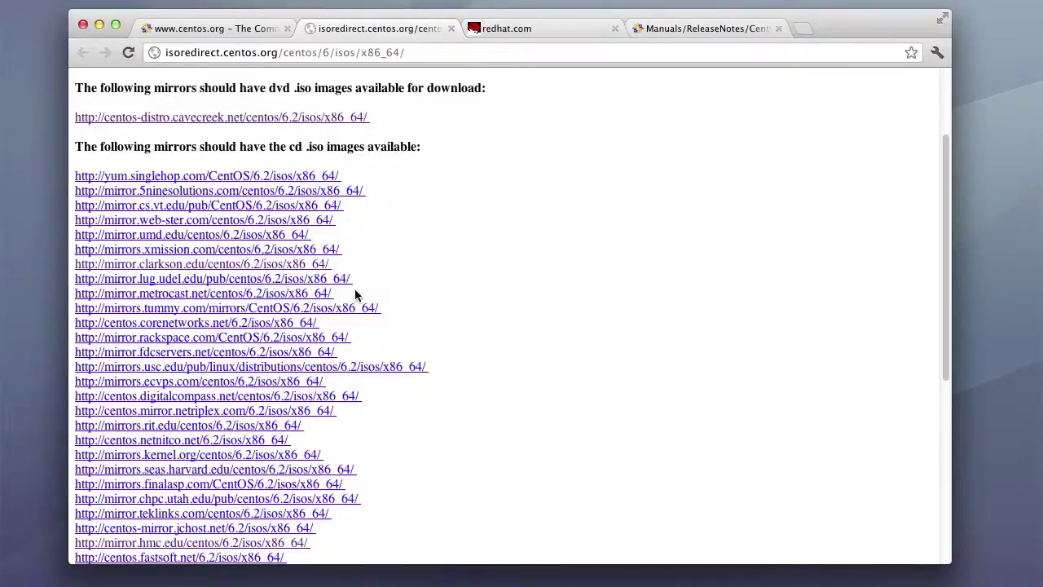
{"action": "left_click", "coordinate": [304, 266]}
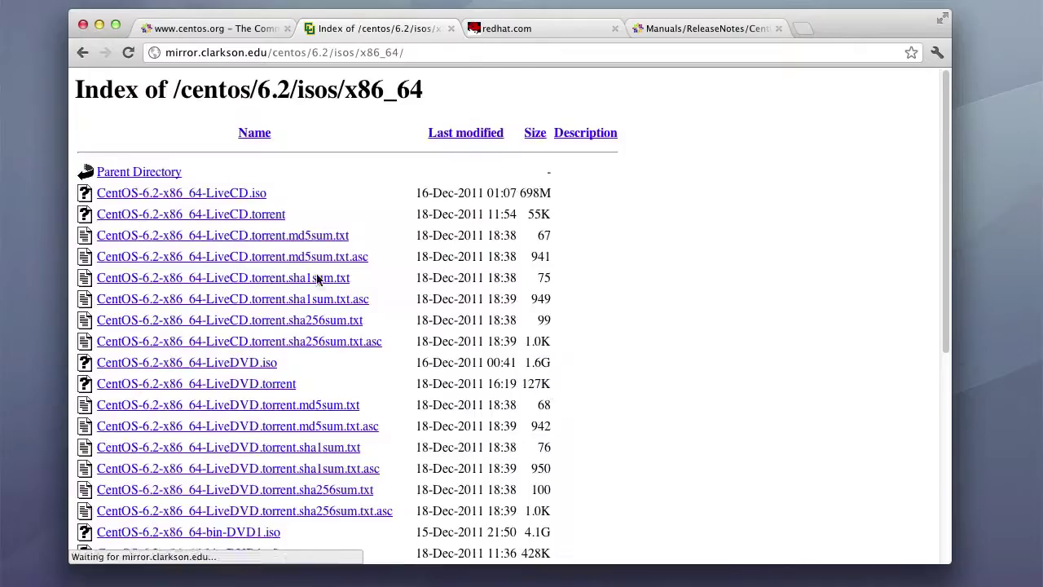
{"action": "scroll", "coordinate": [302, 280], "scroll_direction": "down", "scroll_amount": 5}
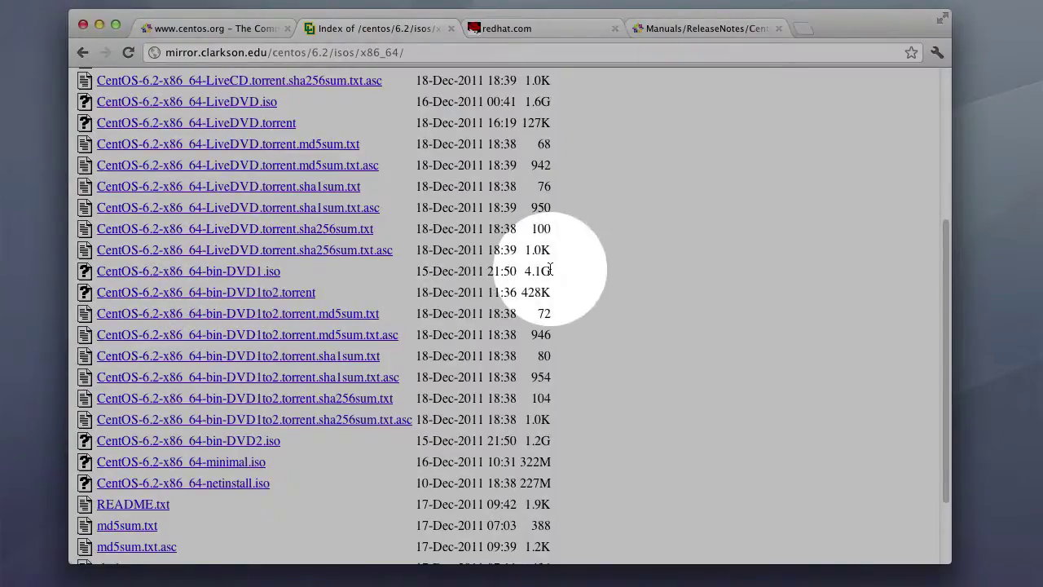
{"action": "left_click_drag", "start_coordinate": [551, 270], "coordinate": [523, 270]}
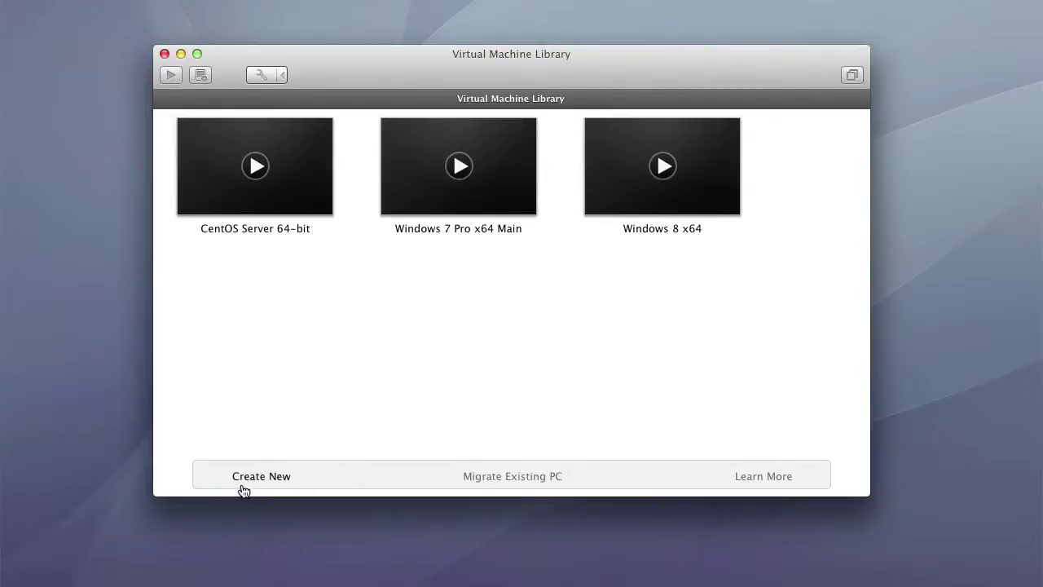
- In VMware Fusion, create a new virtual machine without a disc from CentOS-6.2-x86_64-bin-DVD1.iso, accepting Linux and CentOS 64-bit as the operating system
{"action": "left_click", "coordinate": [246, 488]}
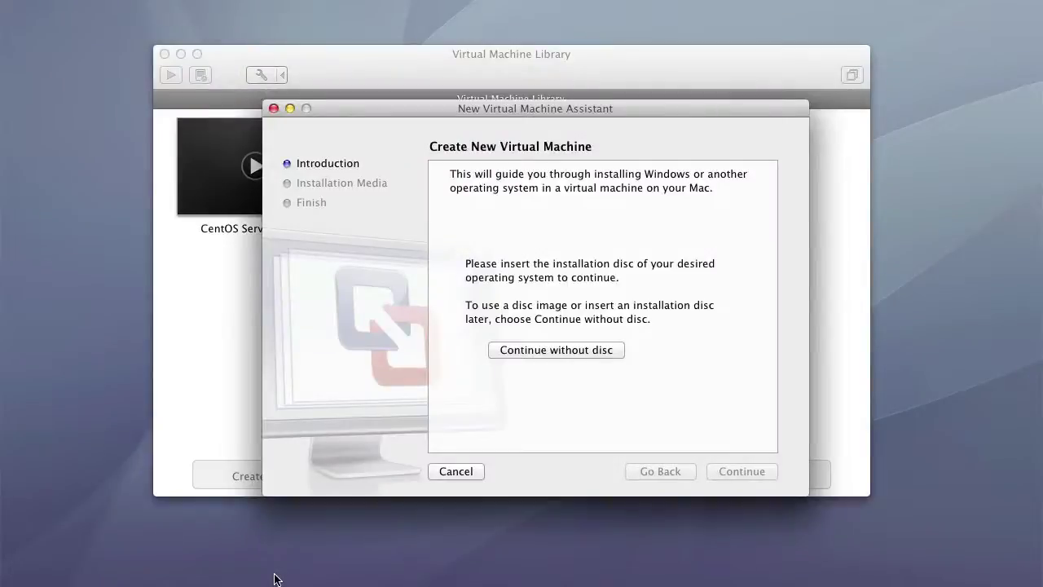
{"action": "left_click", "coordinate": [550, 351]}
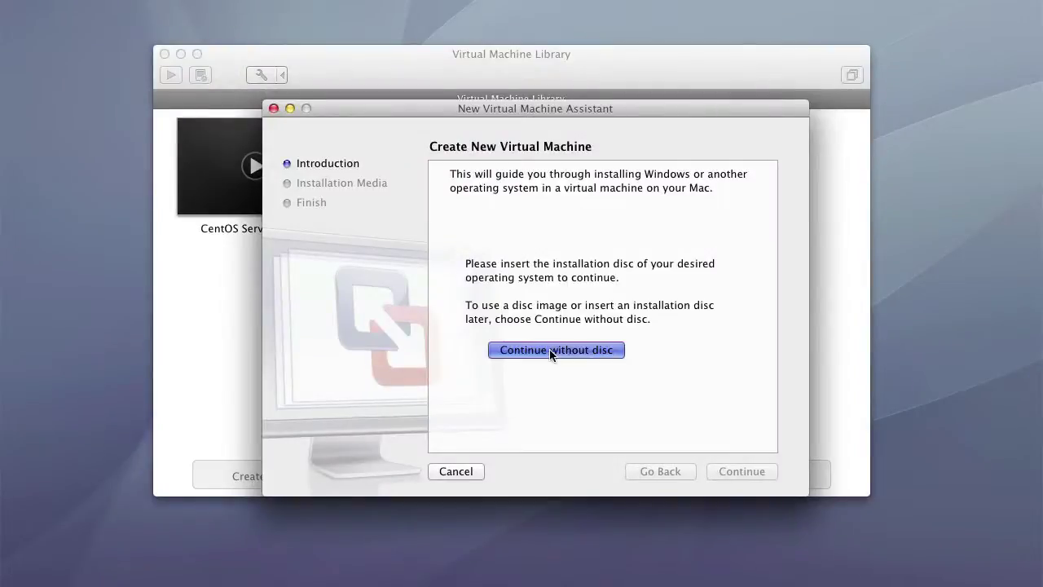
{"action": "left_click", "coordinate": [594, 265]}
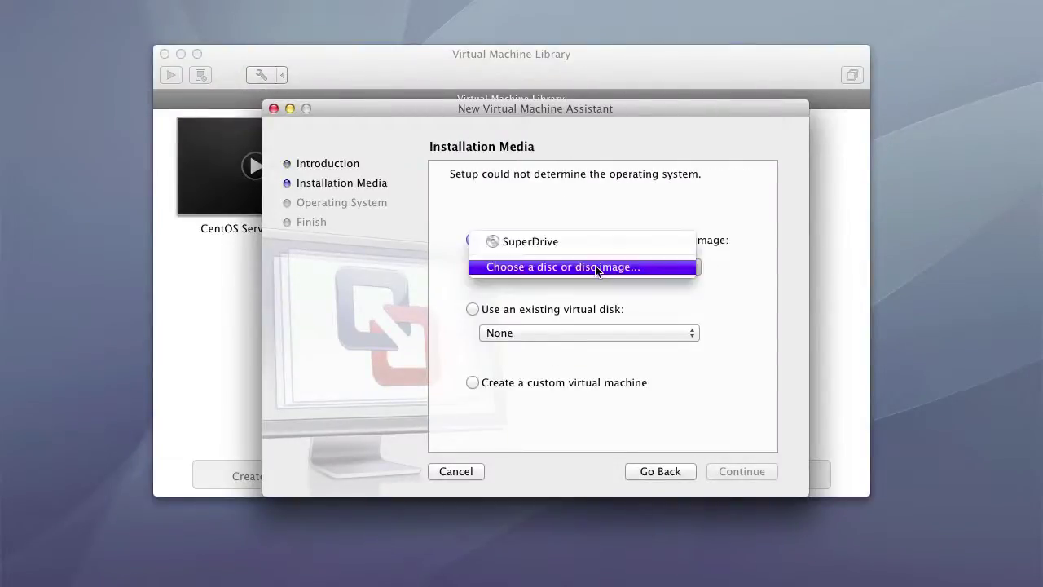
{"action": "left_click", "coordinate": [595, 265]}
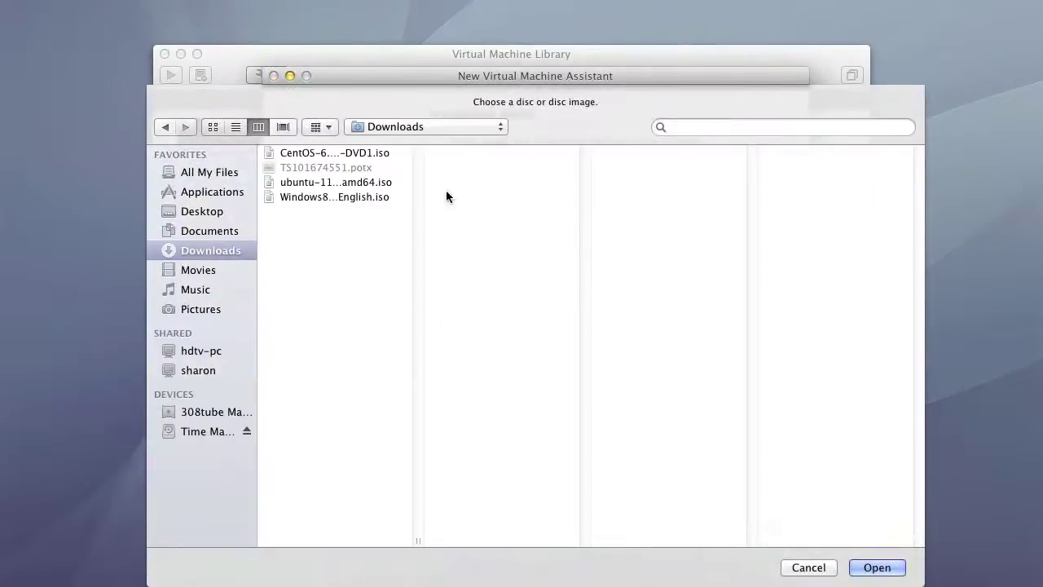
{"action": "left_click", "coordinate": [349, 153]}
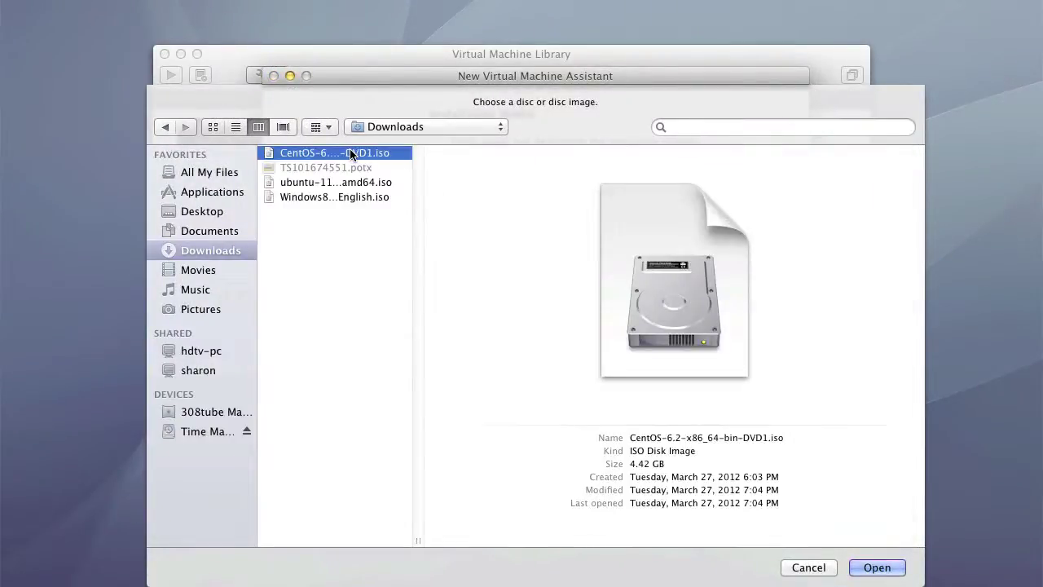
{"action": "left_click", "coordinate": [878, 566]}
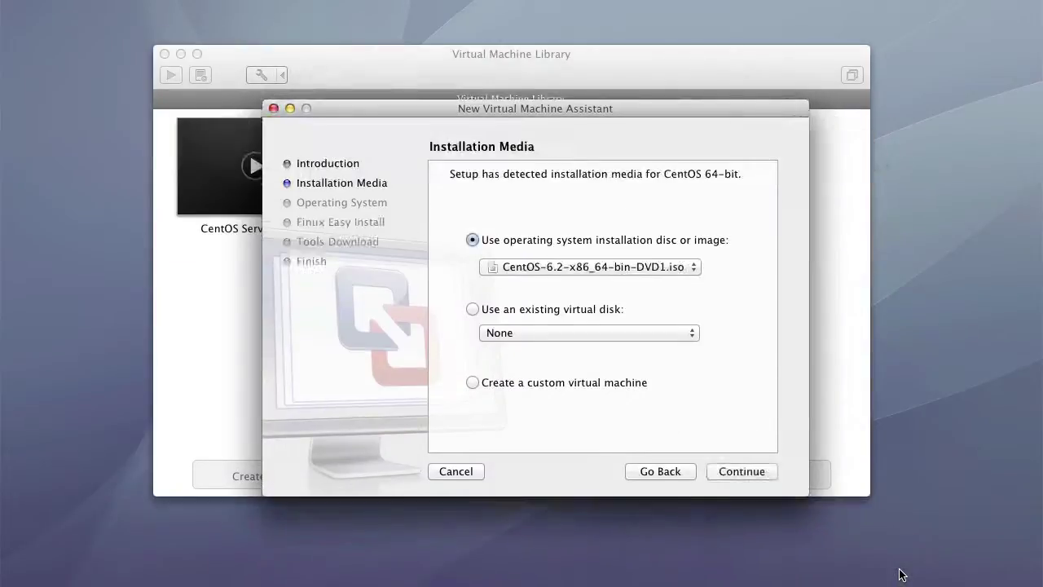
{"action": "left_click", "coordinate": [740, 473]}
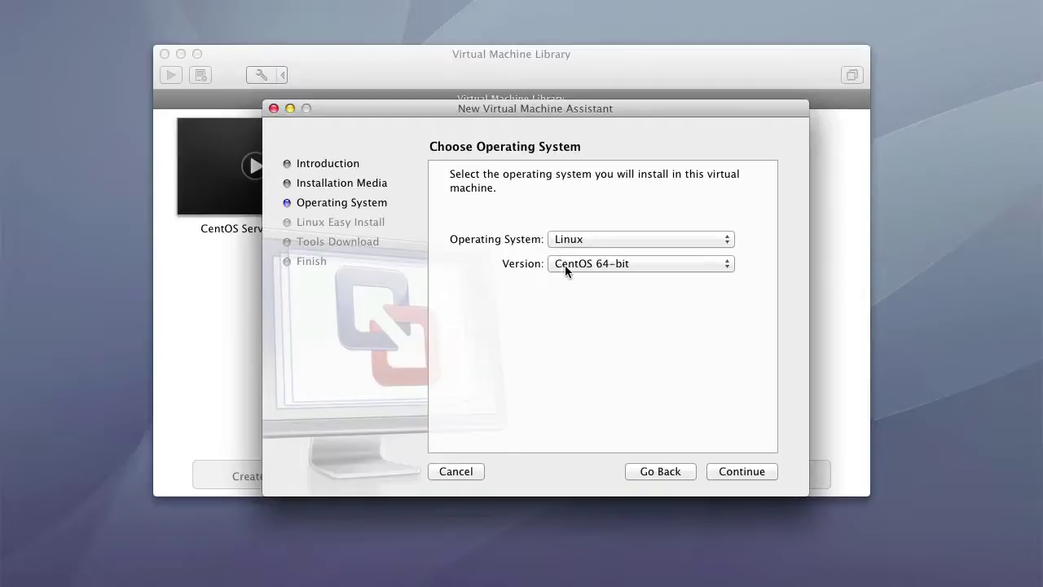
{"action": "left_click", "coordinate": [726, 473]}
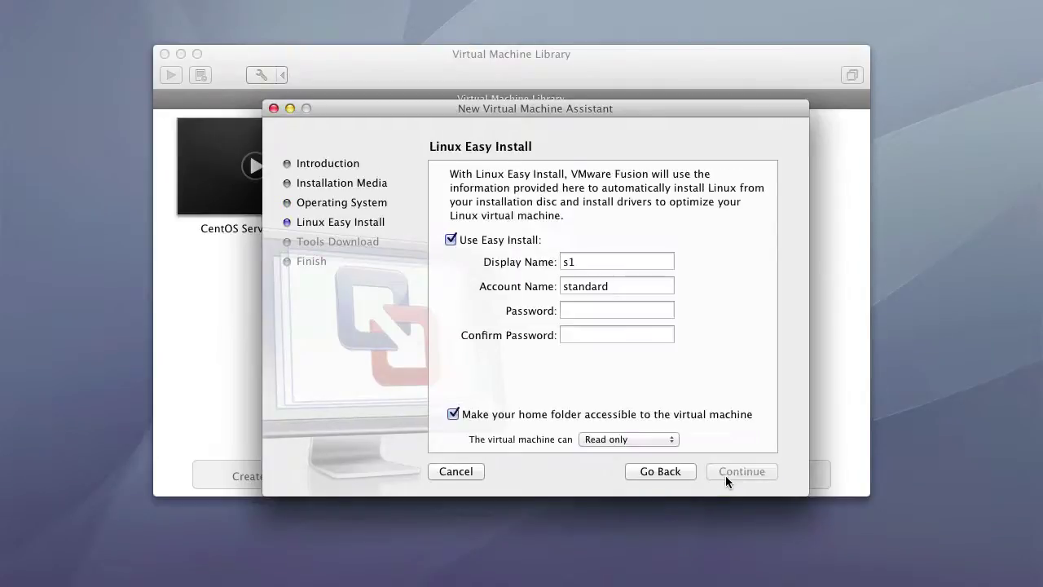
- Enter and confirm the Linux Easy Install account password, and disable access to the home folder from the virtual machine
{"action": "left_click", "coordinate": [580, 308]}
{"action": "type", "text": "passwor"}
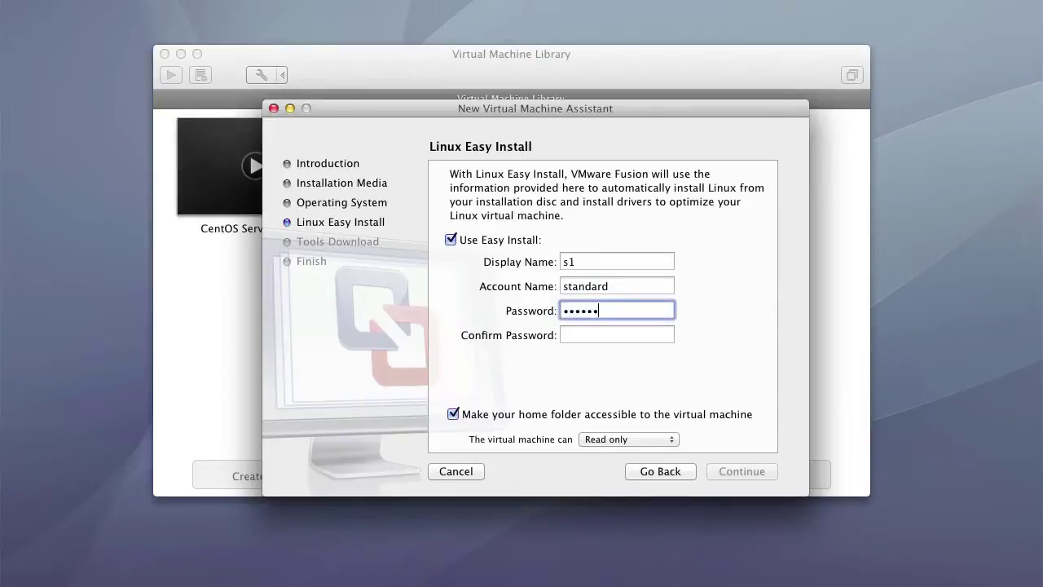
{"action": "key", "text": "Tab"}
{"action": "type", "text": "passwor"}
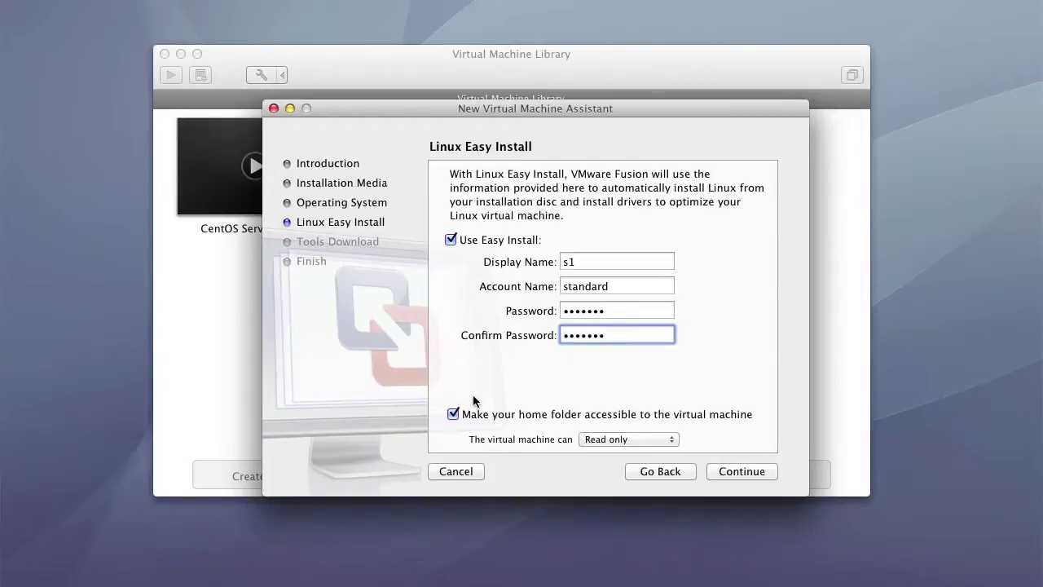
{"action": "left_click", "coordinate": [456, 414]}
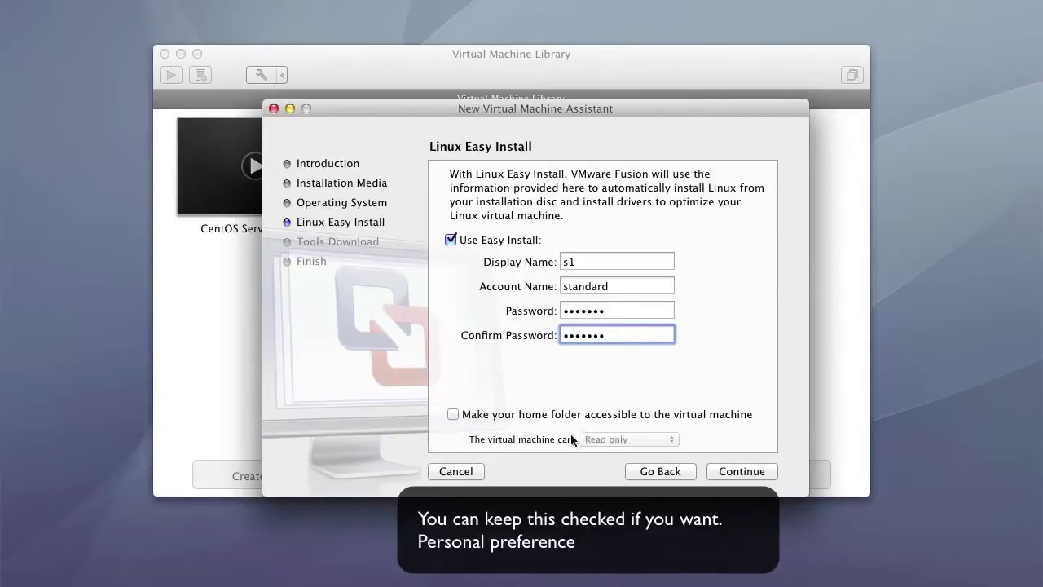
{"action": "left_click", "coordinate": [741, 477]}
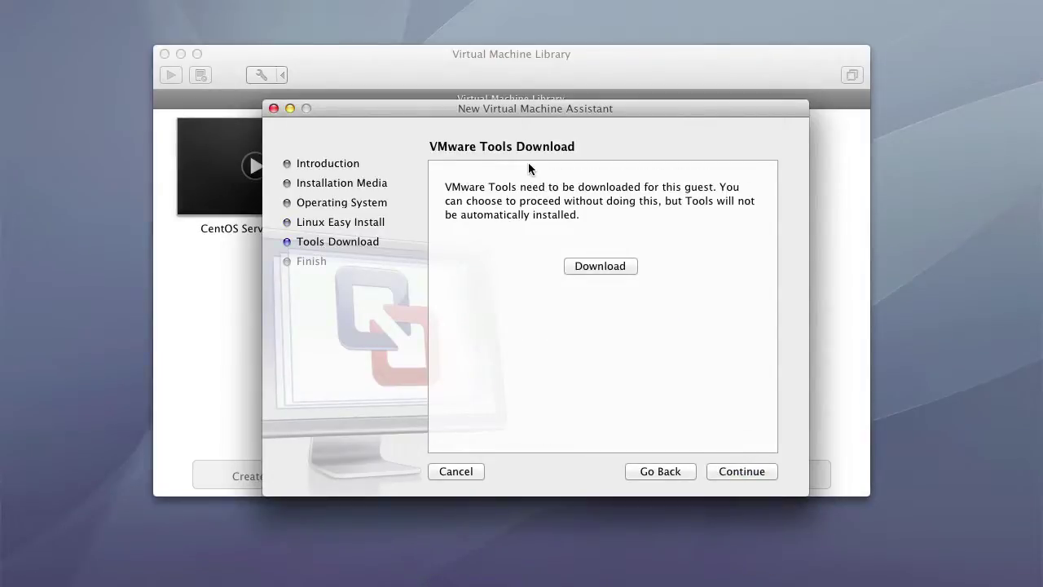
- Skip the VMware Tools download and save the virtual machine as "CentOS Oracle 64-bit" in Virtual Machines for customizing its settings
{"action": "left_click", "coordinate": [744, 476]}
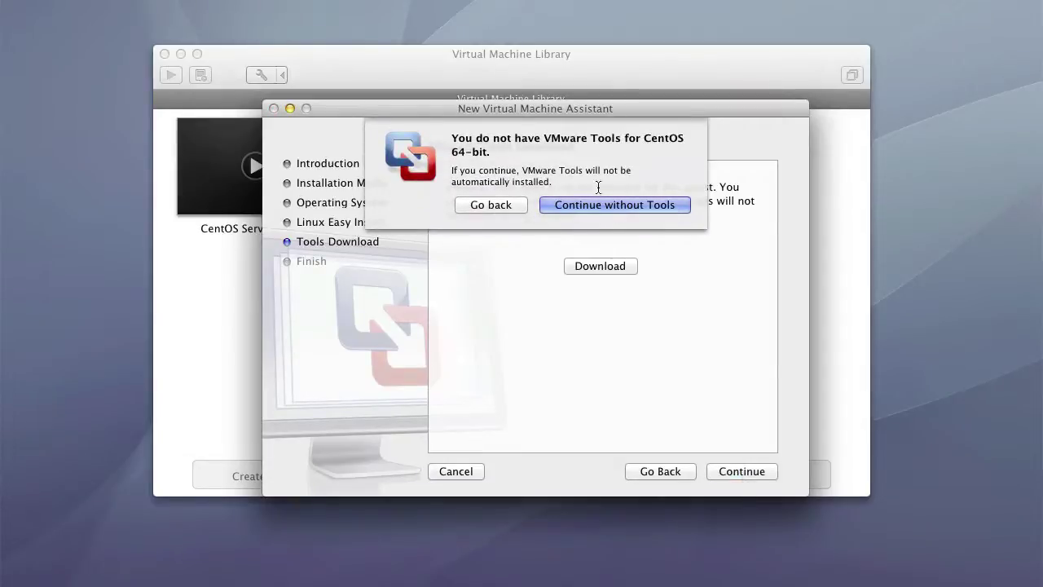
{"action": "left_click", "coordinate": [605, 210]}
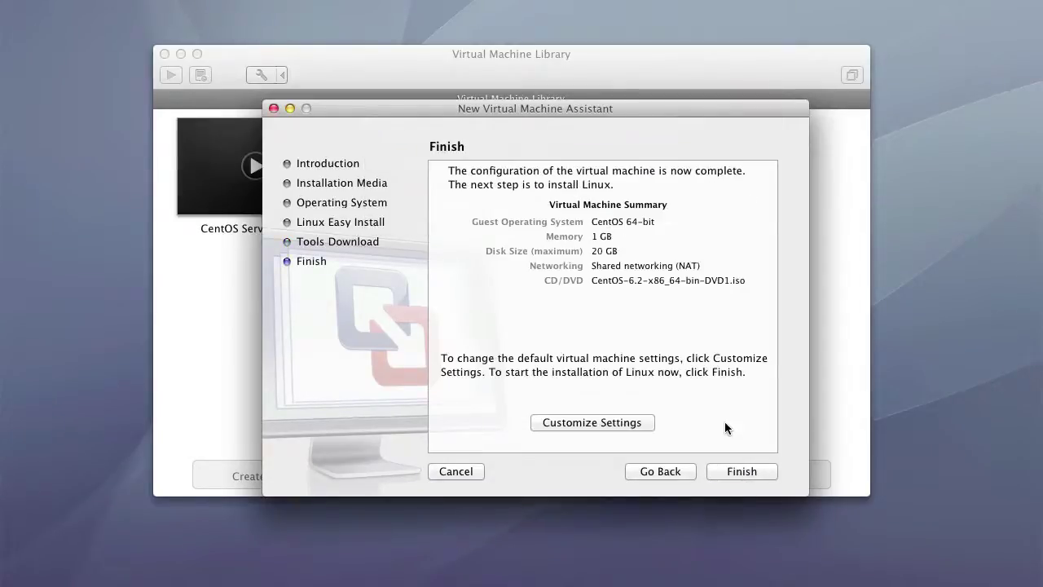
{"action": "left_click", "coordinate": [603, 427]}
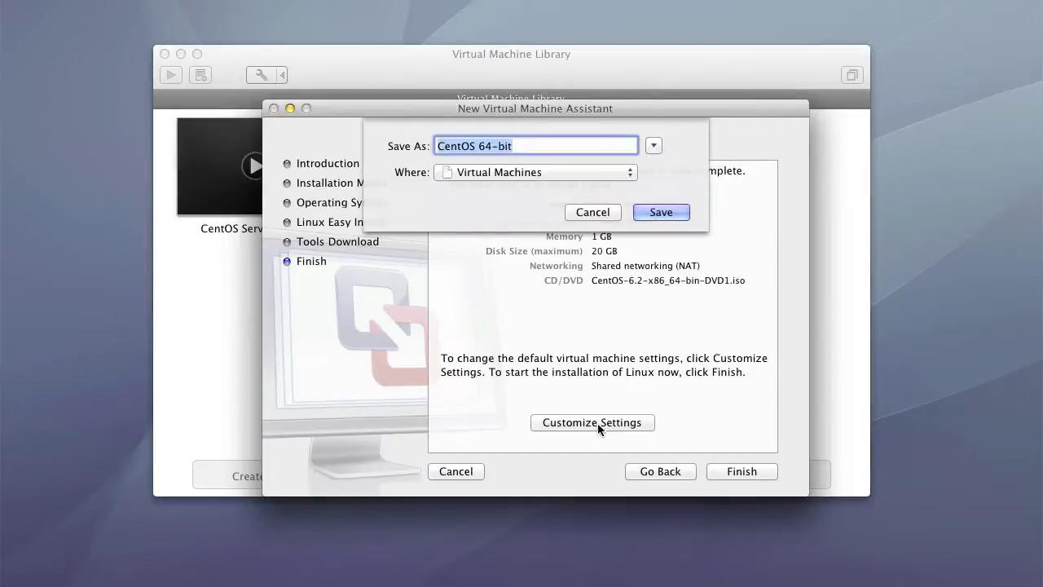
{"action": "left_click", "coordinate": [480, 147]}
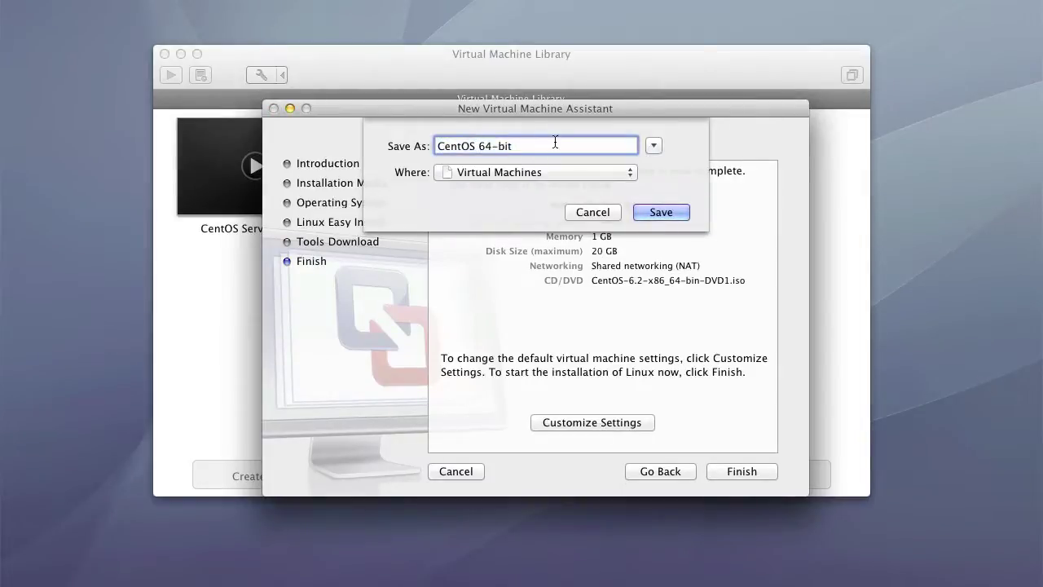
{"action": "type", "text": "Oracle"}
{"action": "left_click", "coordinate": [661, 212]}
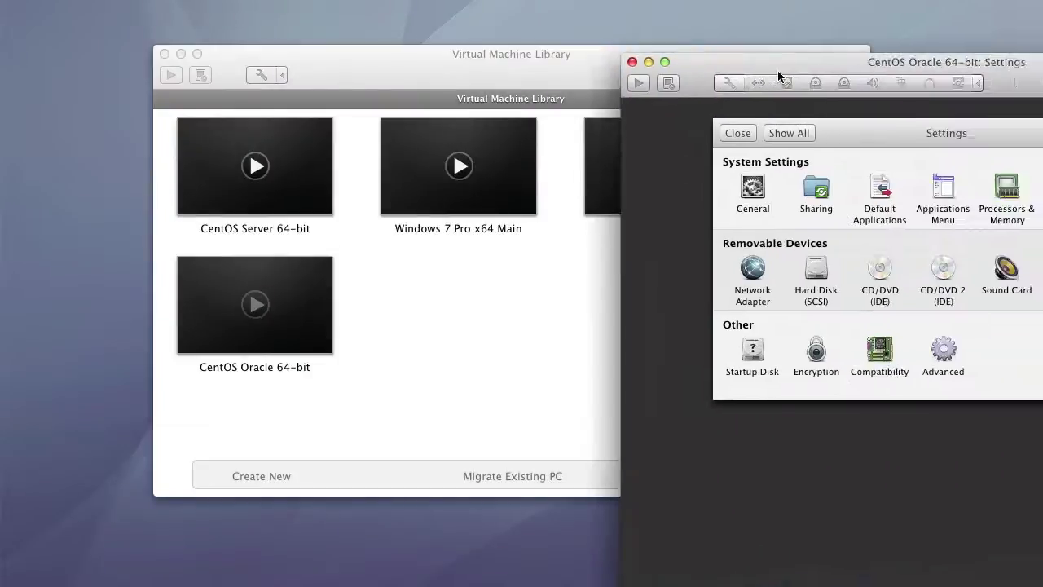
- Set the memory of the CentOS Oracle 64-bit virtual machine to 4044 MB
{"action": "left_click_drag", "start_coordinate": [777, 70], "coordinate": [352, 30]}
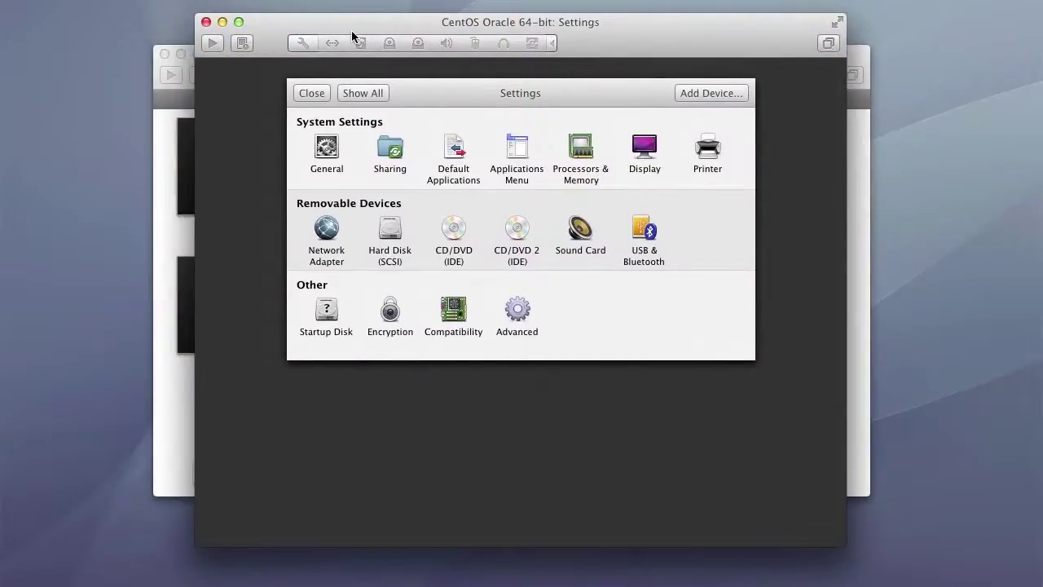
{"action": "left_click", "coordinate": [574, 170]}
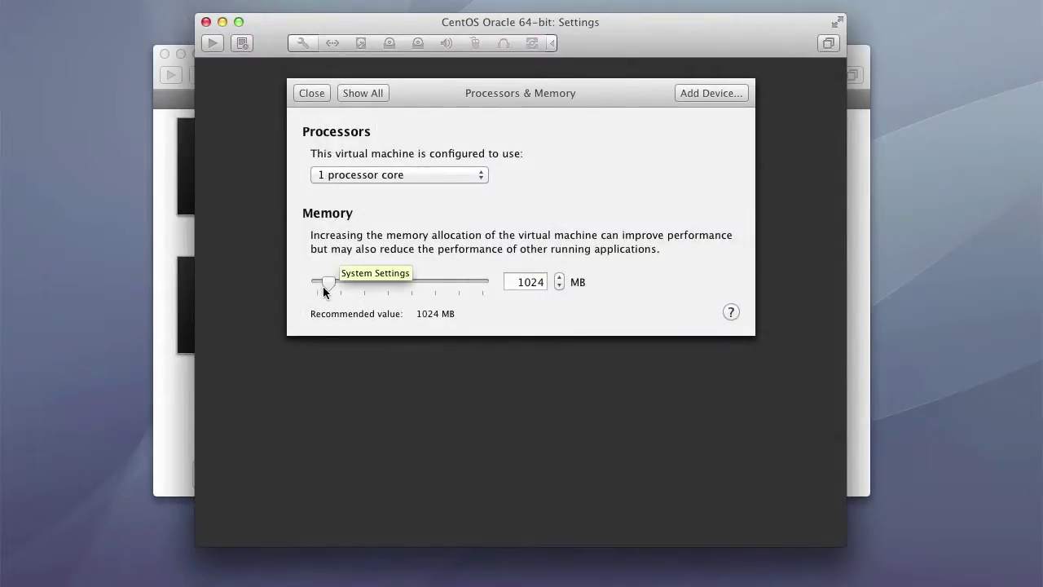
{"action": "left_click_drag", "start_coordinate": [327, 283], "coordinate": [393, 289]}
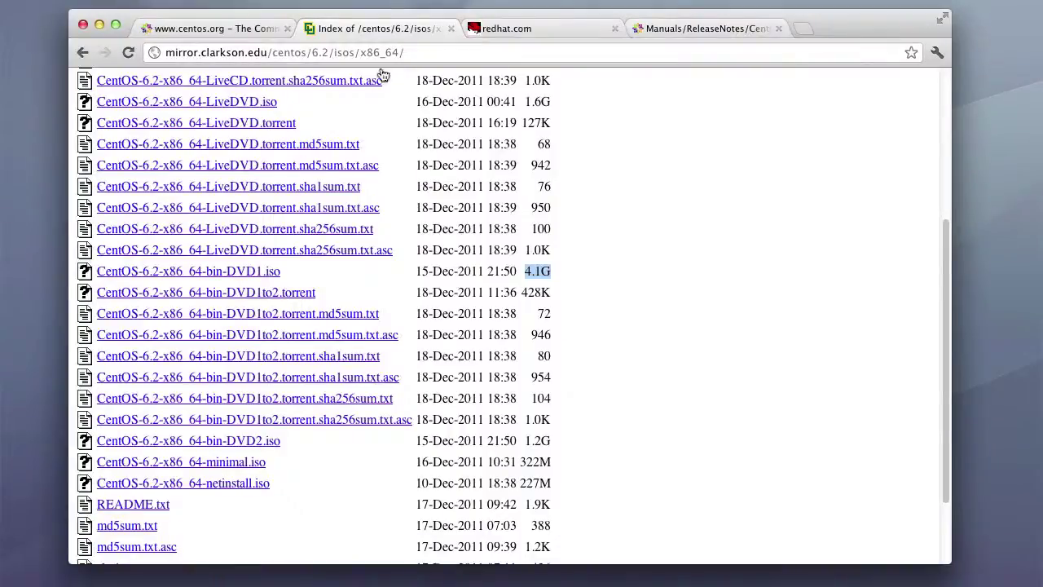
- Read the kdump insufficient memory entry under Known Issues in the CentOS 6.2 release notes, and put the browser away
{"action": "left_click", "coordinate": [686, 31]}
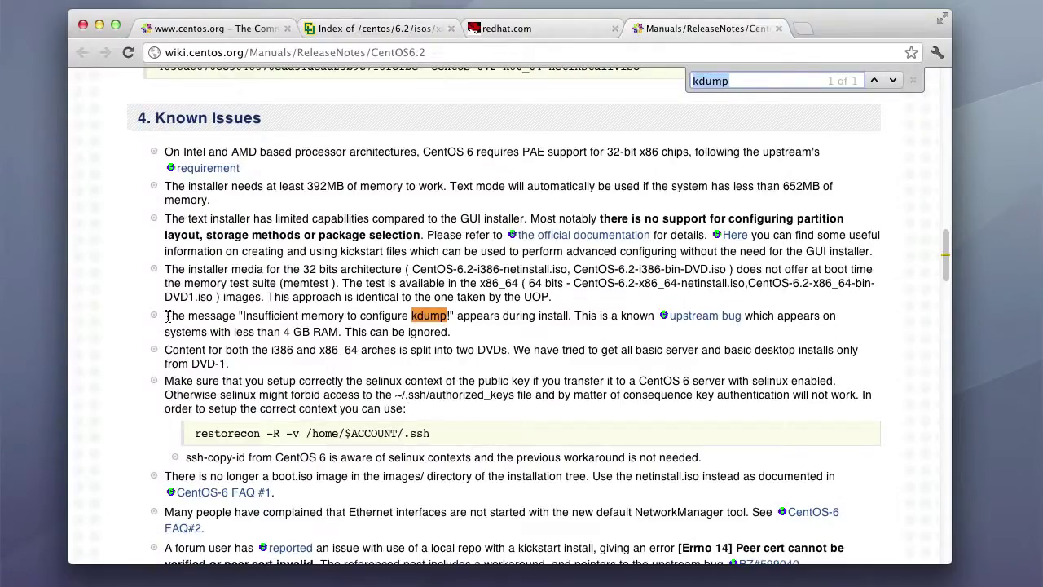
{"action": "left_click_drag", "start_coordinate": [166, 316], "coordinate": [516, 326]}
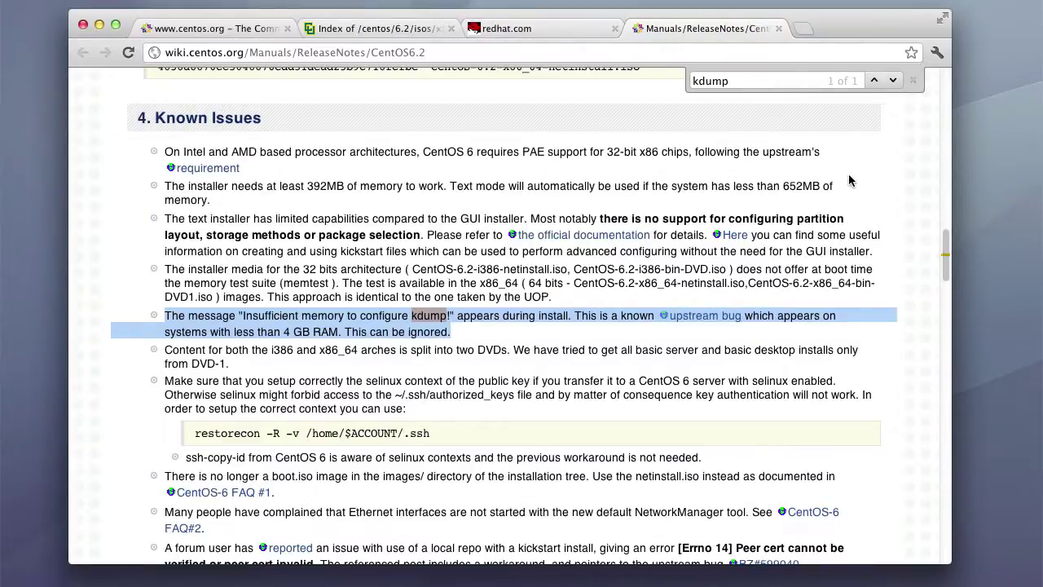
{"action": "left_click", "coordinate": [99, 25]}
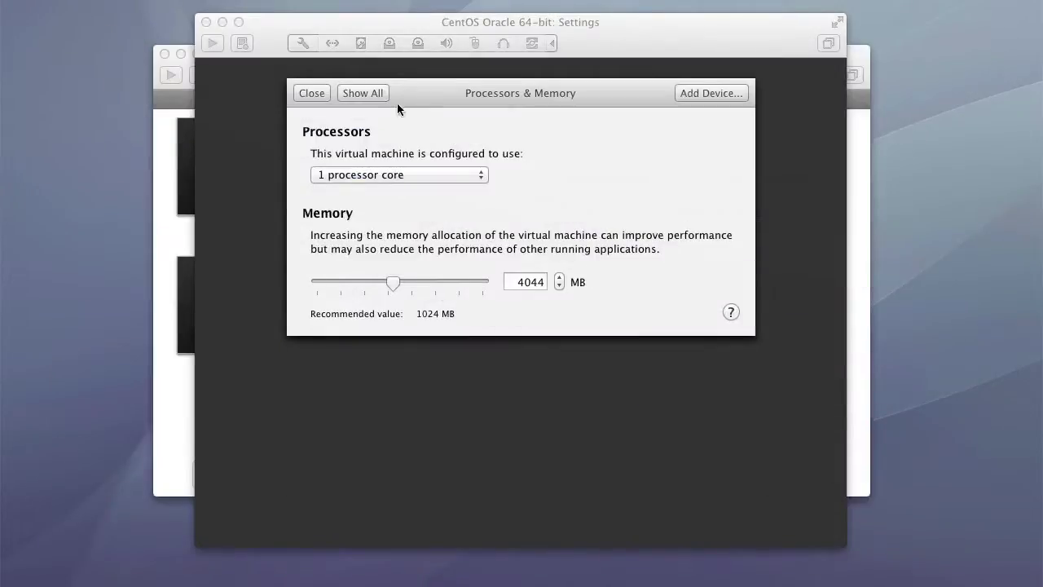
- Configure the CentOS Oracle 64-bit virtual machine to use 2 processor cores
{"action": "left_click", "coordinate": [366, 178]}
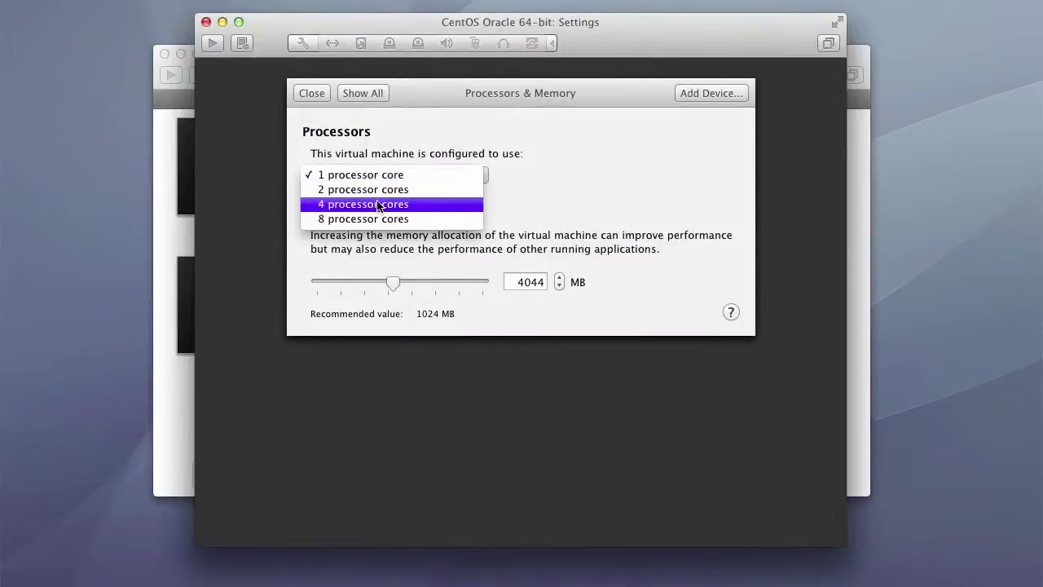
{"action": "left_click", "coordinate": [363, 190]}
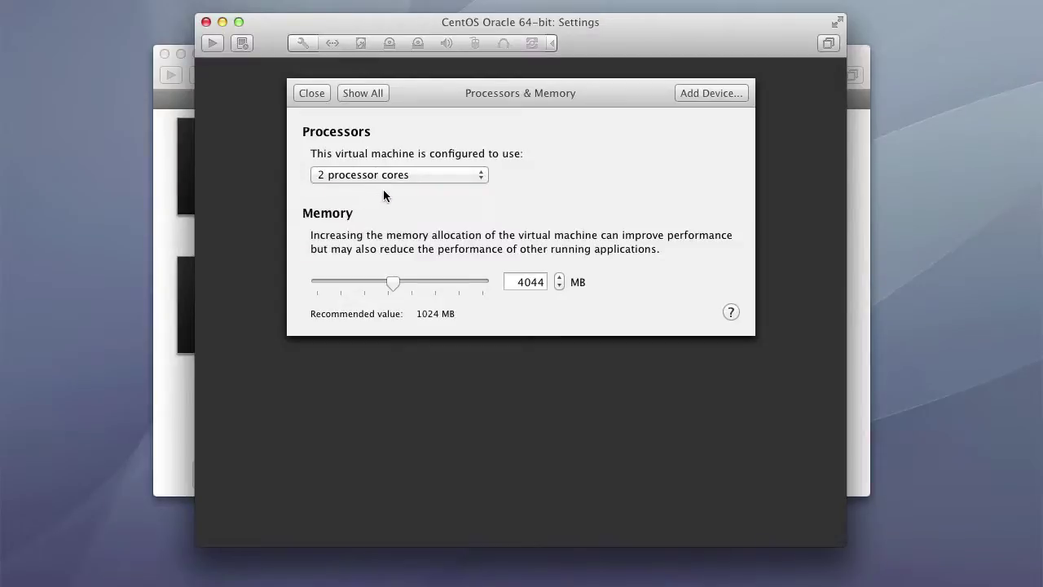
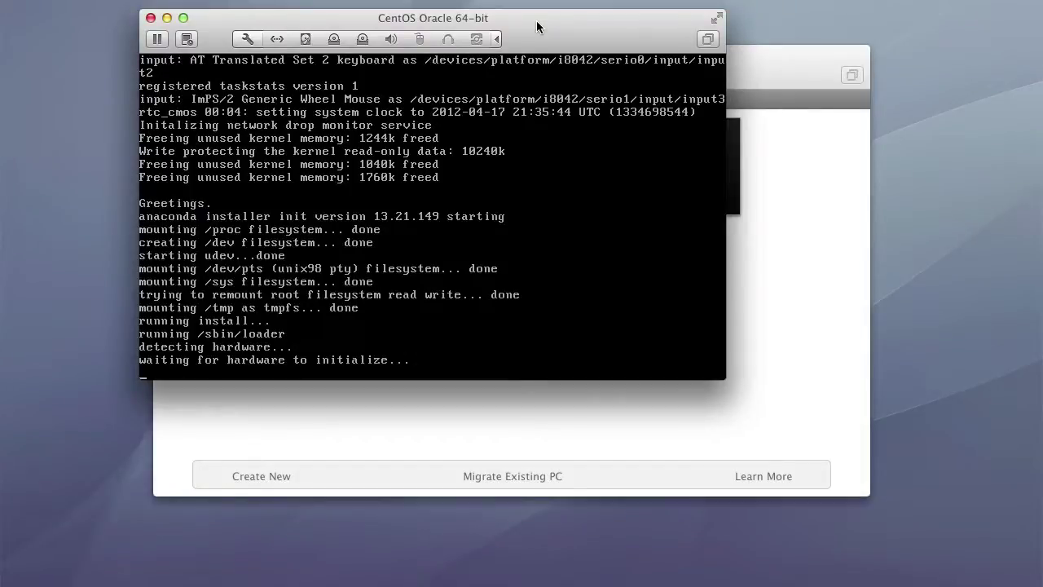
- Resize and reposition the CentOS Oracle 64-bit virtual machine window so its whole display fits on the screen
{"action": "left_click_drag", "start_coordinate": [537, 27], "coordinate": [589, 33]}
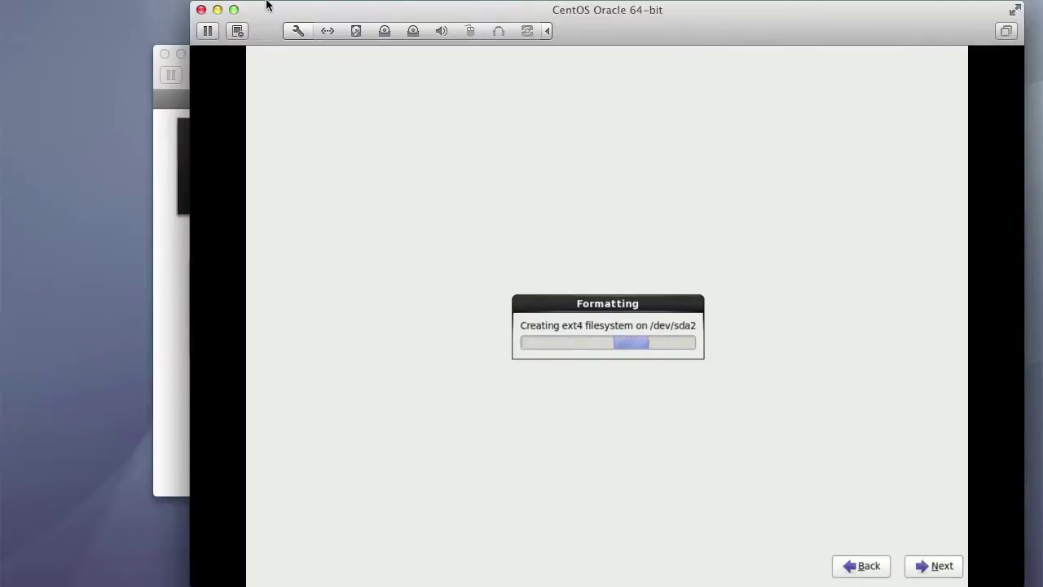
{"action": "left_click_drag", "start_coordinate": [192, 4], "coordinate": [217, 27]}
{"action": "left_click_drag", "start_coordinate": [875, 41], "coordinate": [736, 26]}
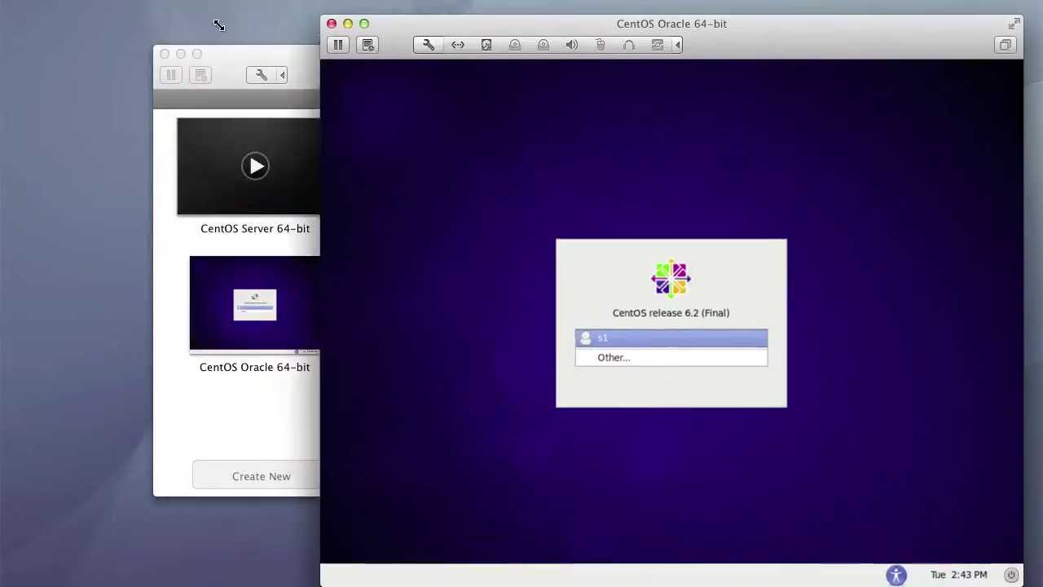
{"action": "left_click_drag", "start_coordinate": [554, 33], "coordinate": [400, 23]}
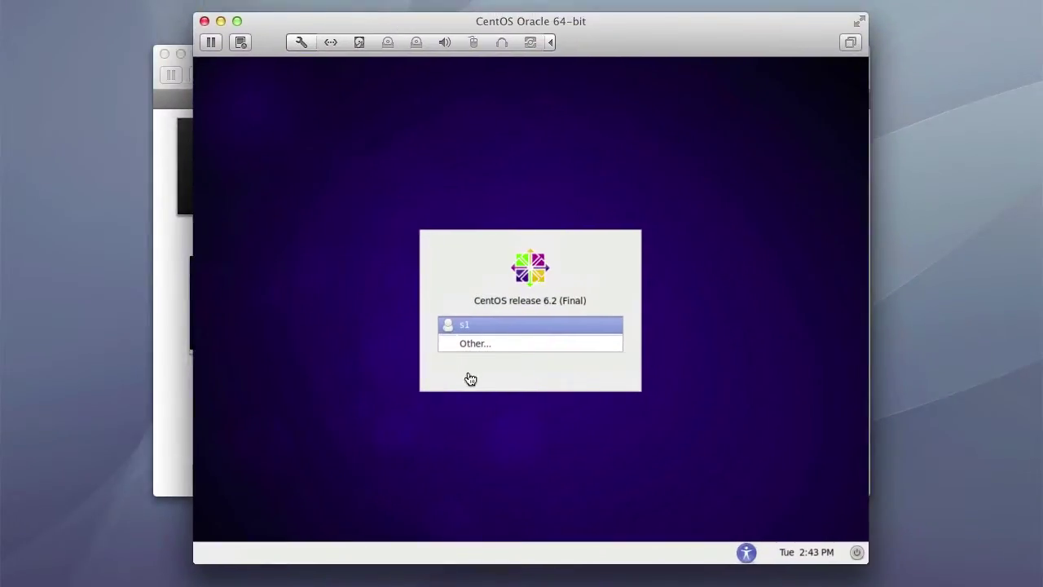
- Log in to CentOS as s1 with the account password
{"action": "left_click", "coordinate": [465, 327]}
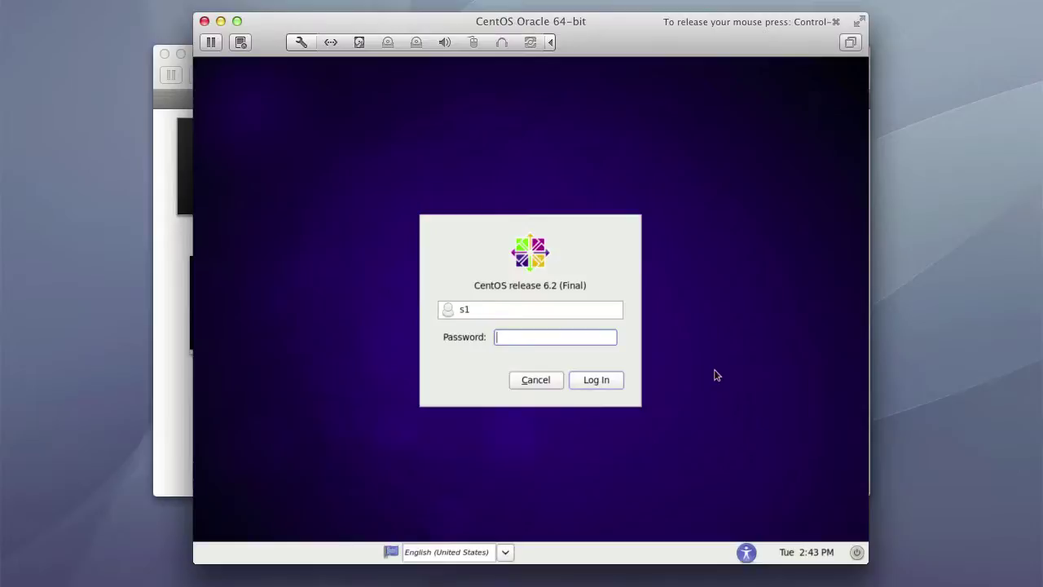
{"action": "type", "text": "********"}
{"action": "key", "text": "Return"}
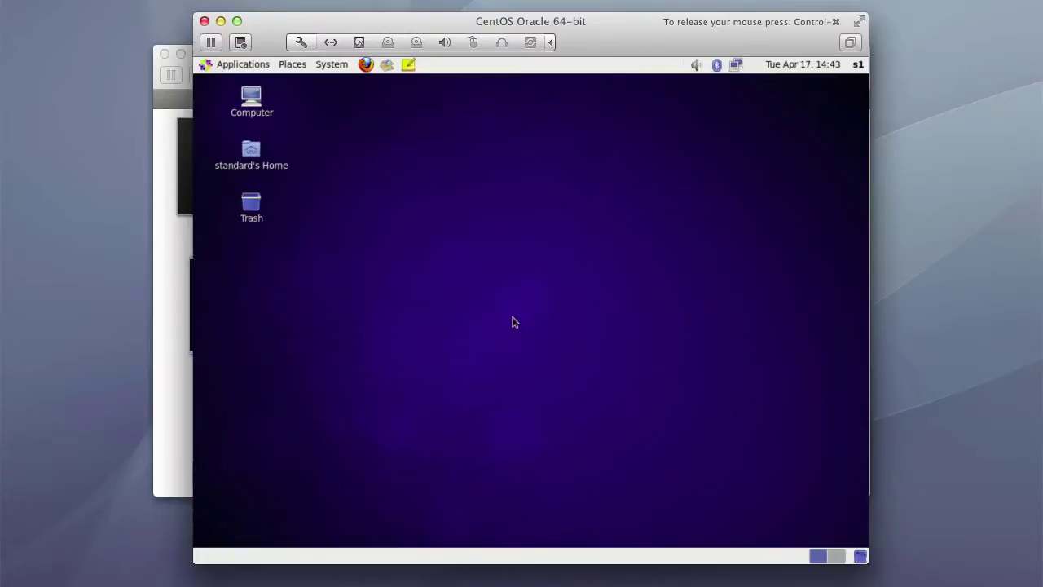
{"action": "left_click", "coordinate": [366, 65]}
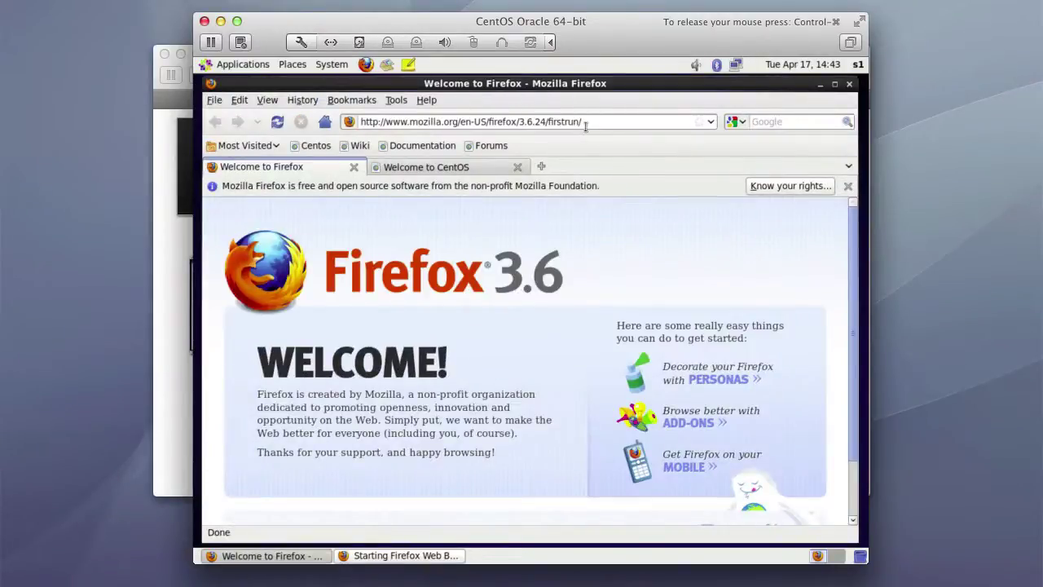
{"action": "left_click_drag", "start_coordinate": [584, 122], "coordinate": [328, 118]}
{"action": "type", "text": "w"}
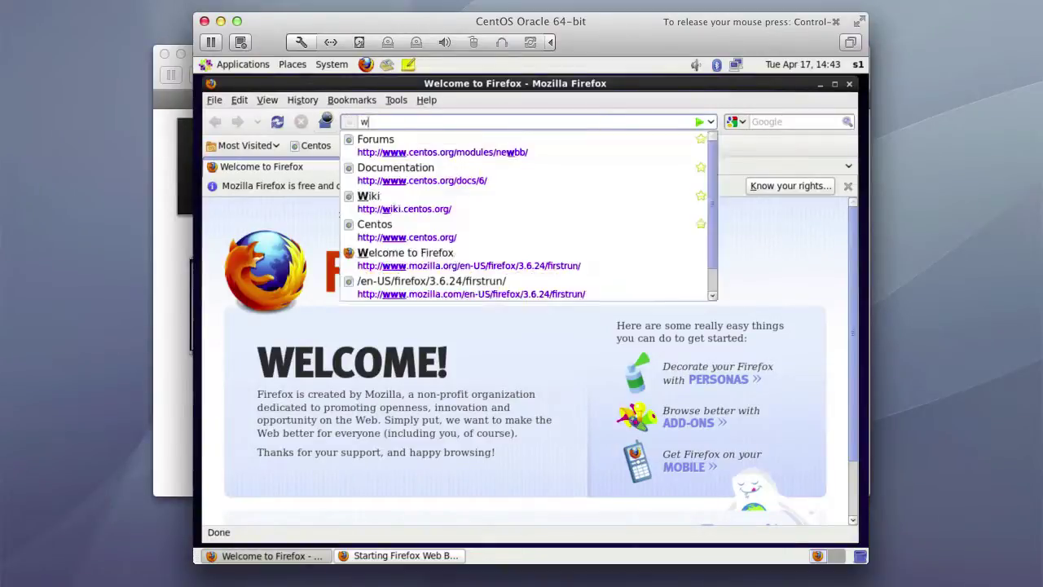
{"action": "type", "text": "ww.google.com"}
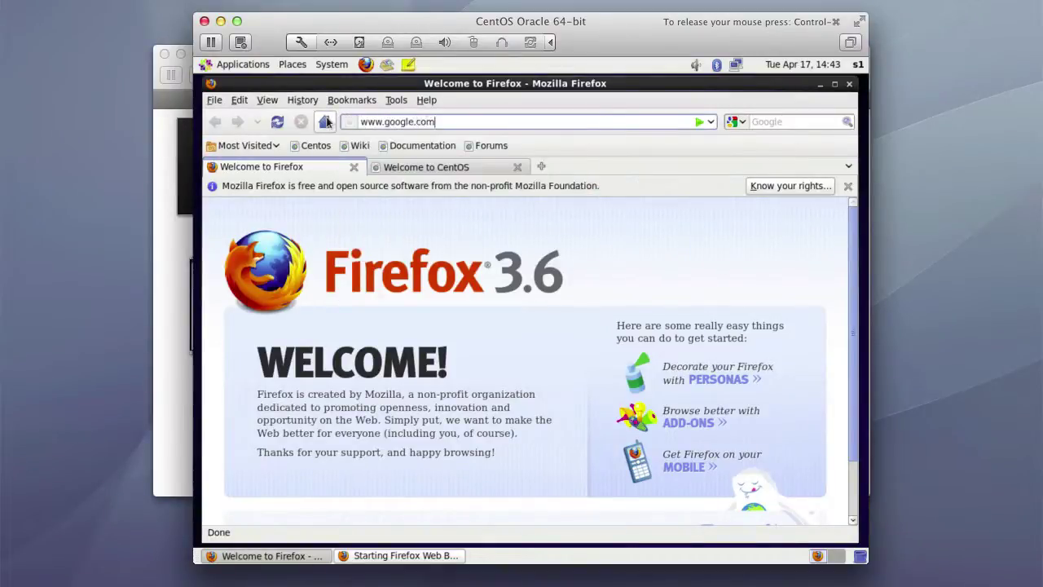
{"action": "key", "text": "Return"}
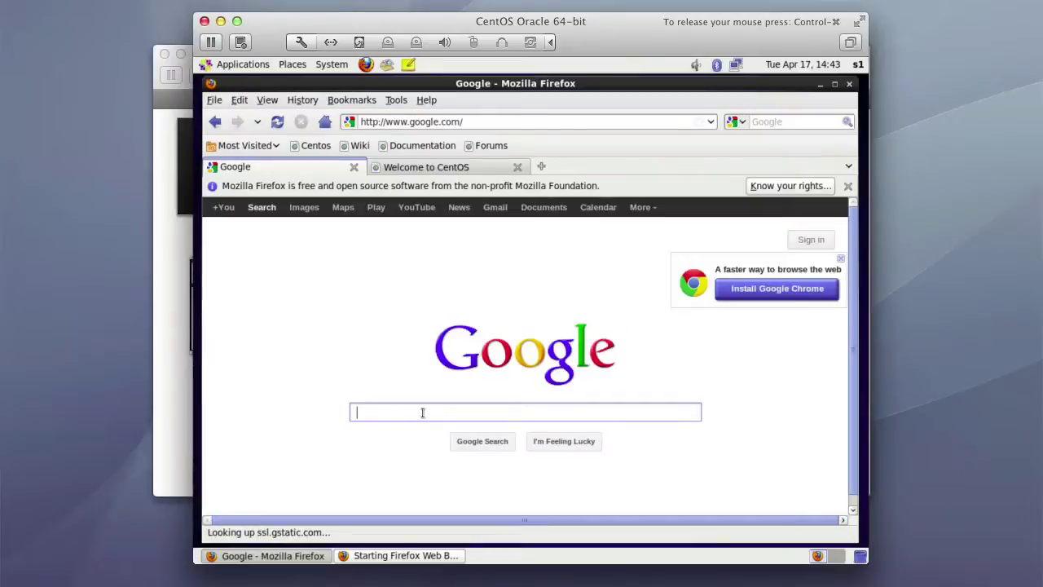
- Search Google for "centos 6 repositories" and open the CentOS Wiki result for AdditionalResources/Repositories/RPMForge
{"action": "type", "text": "centos "}
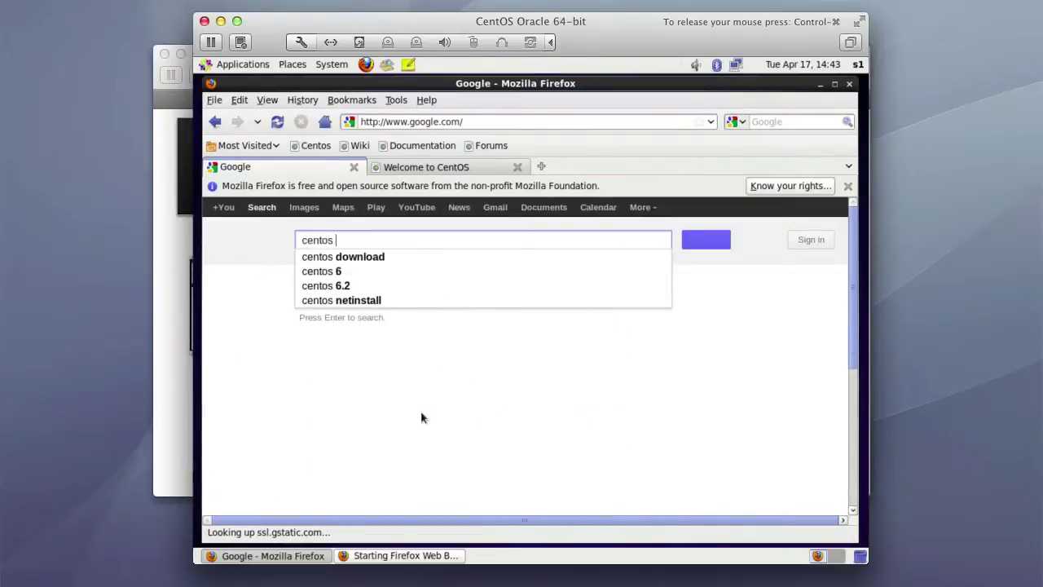
{"action": "type", "text": "6 re"}
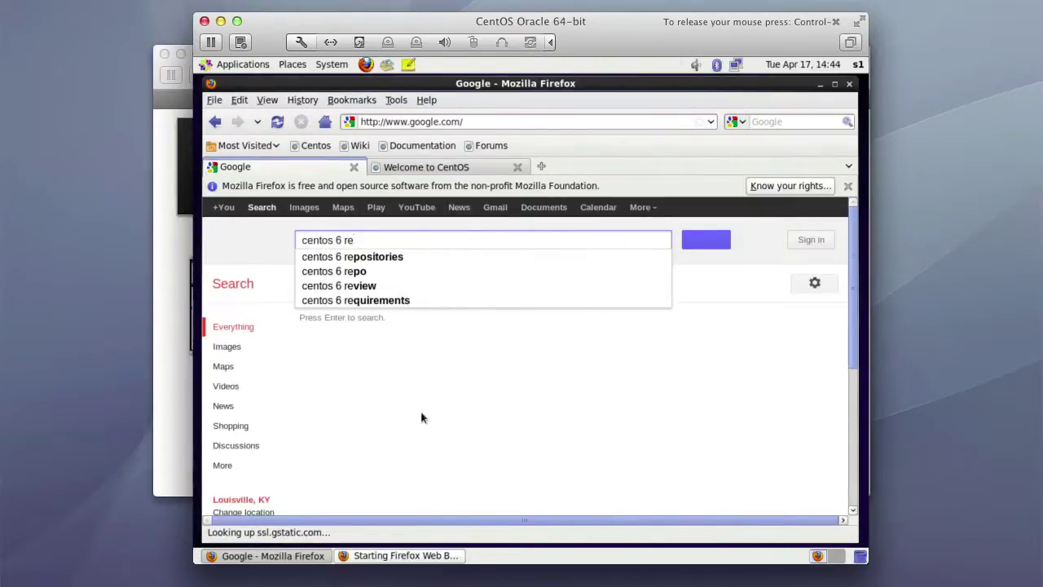
{"action": "key", "text": "Down"}
{"action": "key", "text": "Return"}
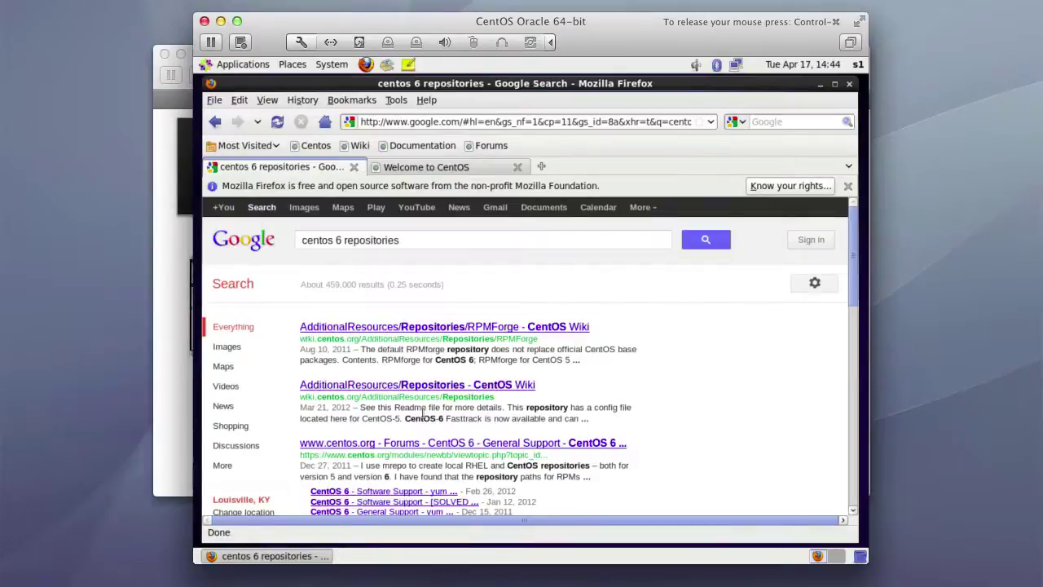
{"action": "left_click", "coordinate": [319, 327]}
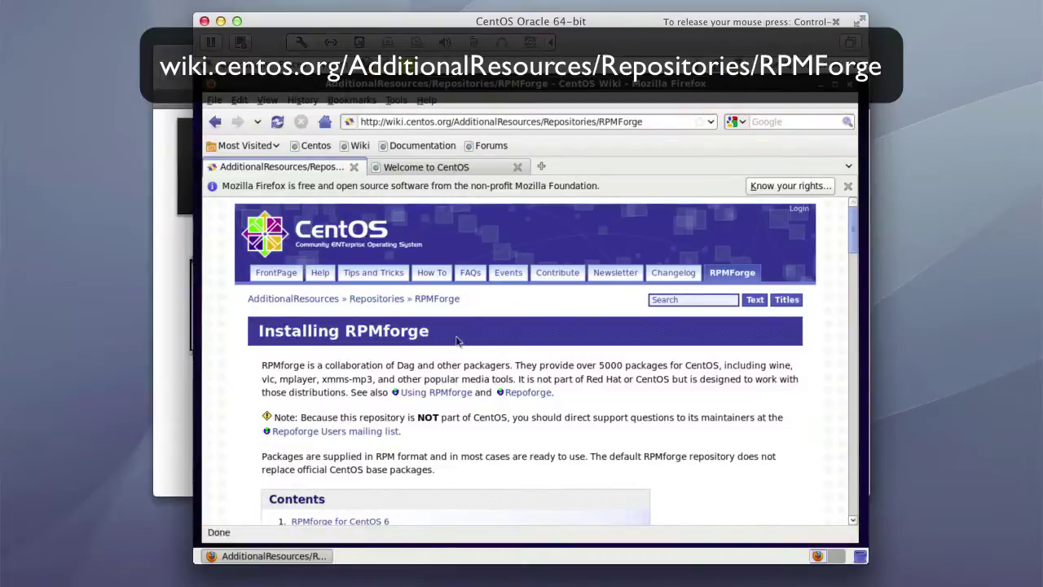
- From the RPMforge for CentOS 6 section, download rpmforge-release-0.5.2-2.el6.rf.x86_64.rpm and open it with Package Installer
{"action": "scroll", "coordinate": [529, 397], "scroll_direction": "down", "scroll_amount": 3}
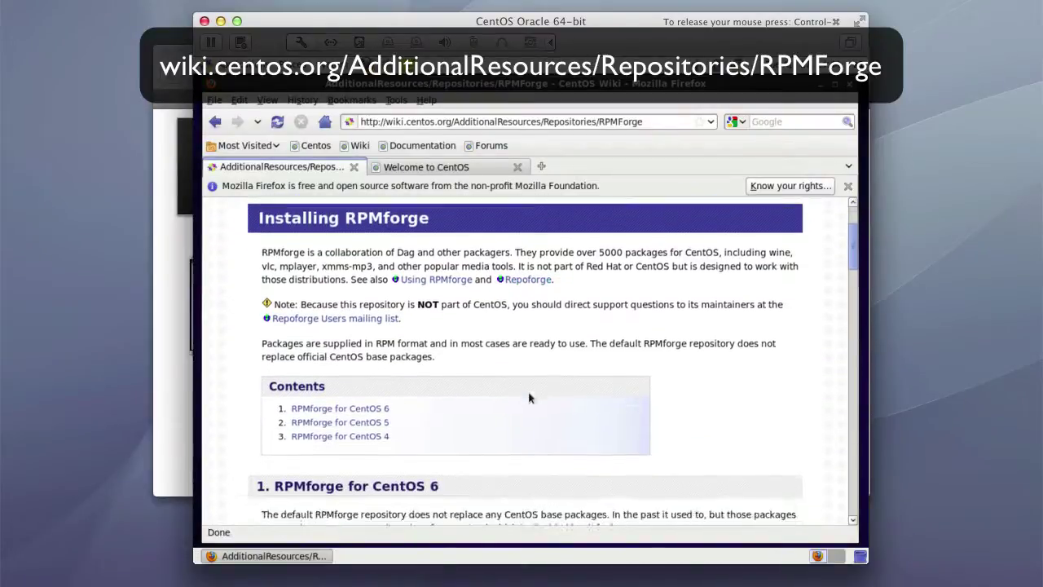
{"action": "left_click", "coordinate": [342, 412]}
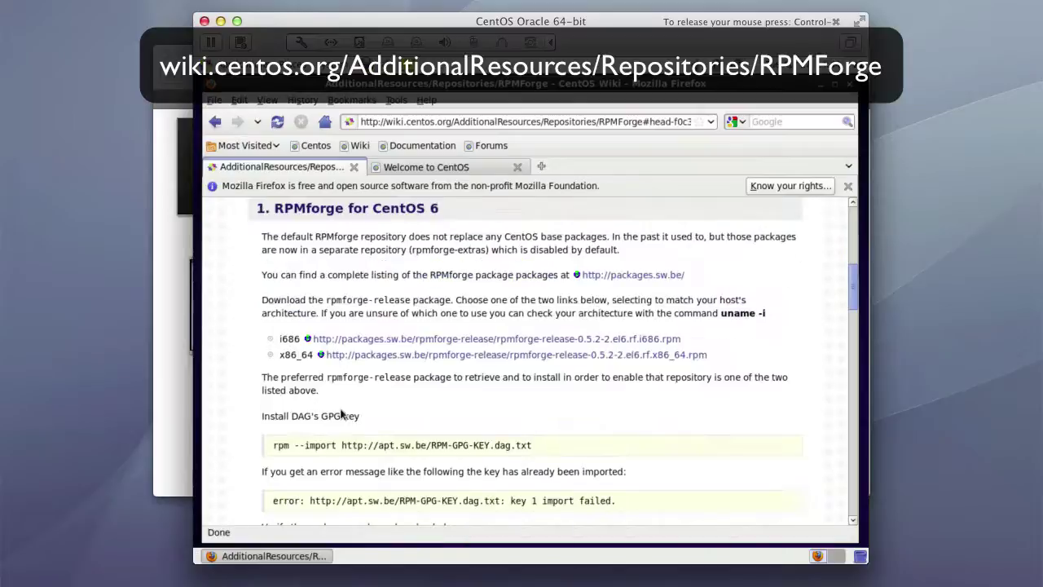
{"action": "left_click", "coordinate": [382, 357]}
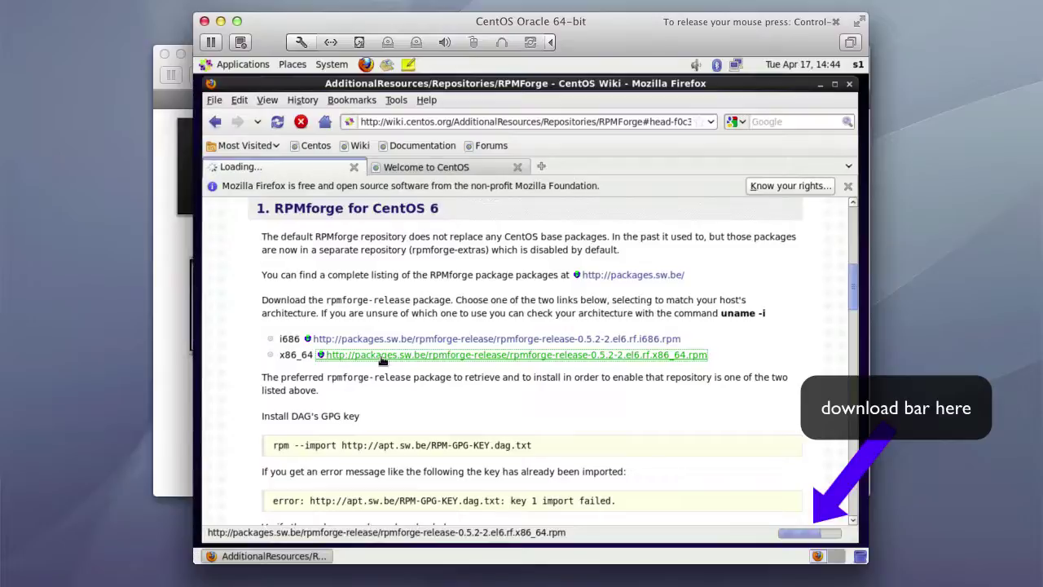
{"action": "left_click", "coordinate": [380, 362]}
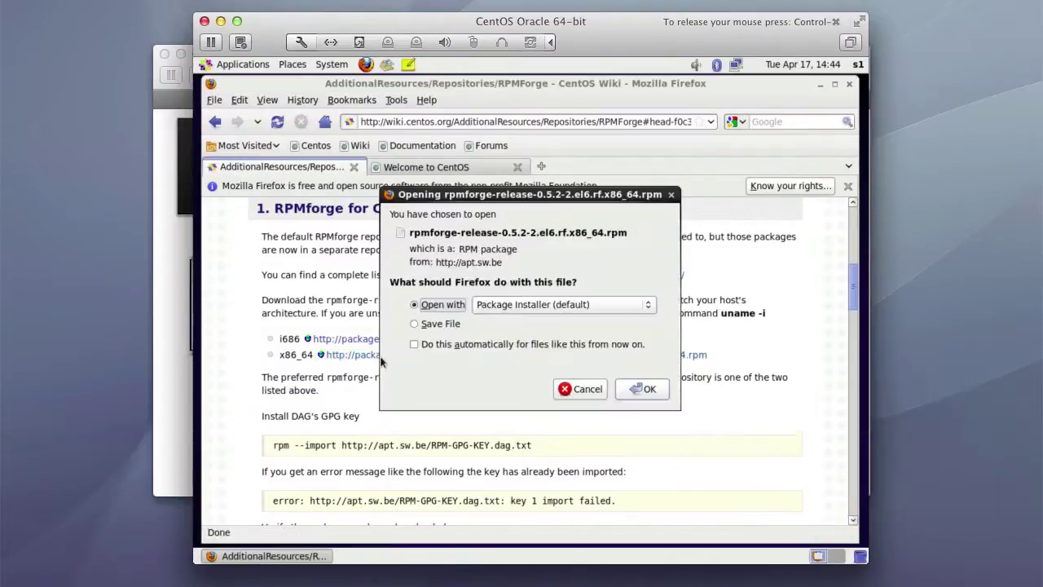
{"action": "left_click", "coordinate": [650, 391]}
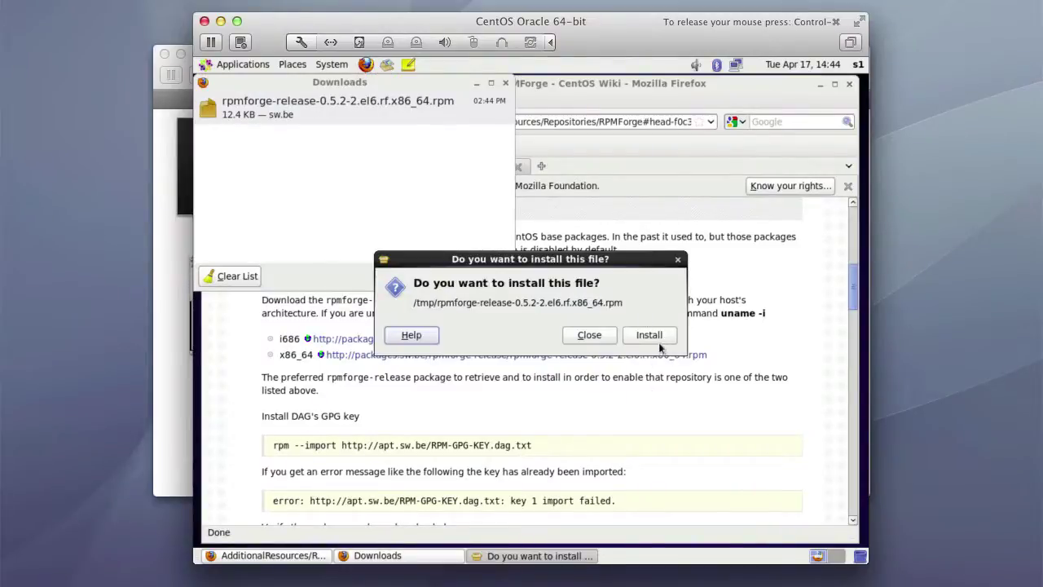
- Install the rpmforge-release package, authenticating with the root password
{"action": "left_click", "coordinate": [655, 337]}
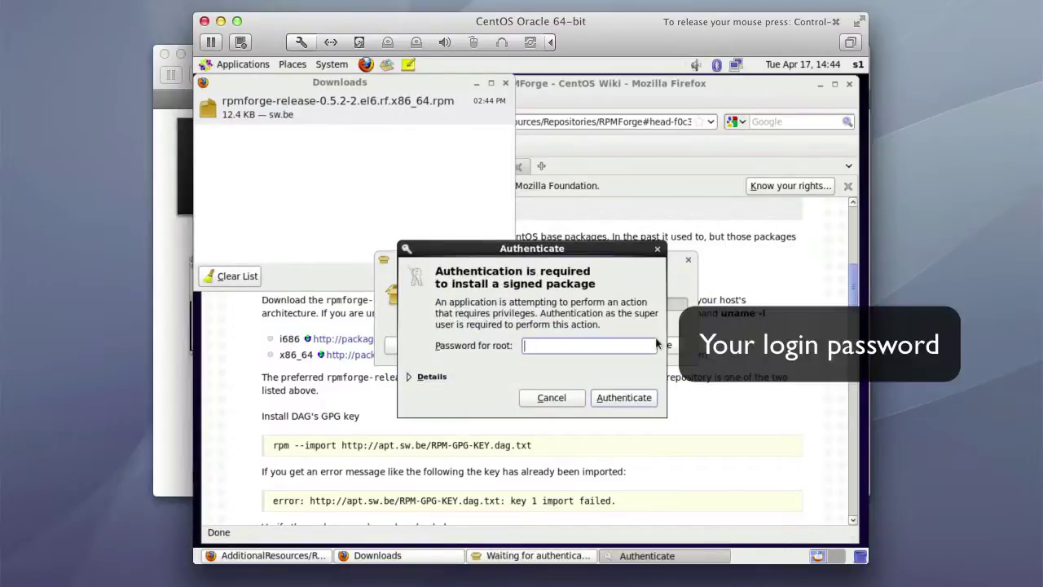
{"action": "type", "text": "*******"}
{"action": "left_click", "coordinate": [633, 398]}
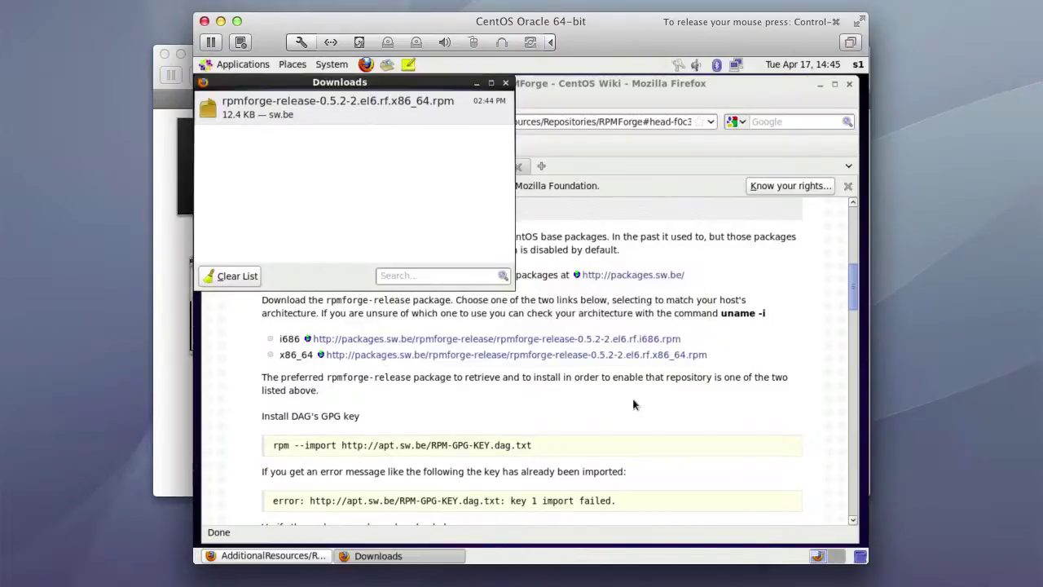
- Close the Downloads window and Firefox with all its tabs
{"action": "left_click", "coordinate": [506, 84]}
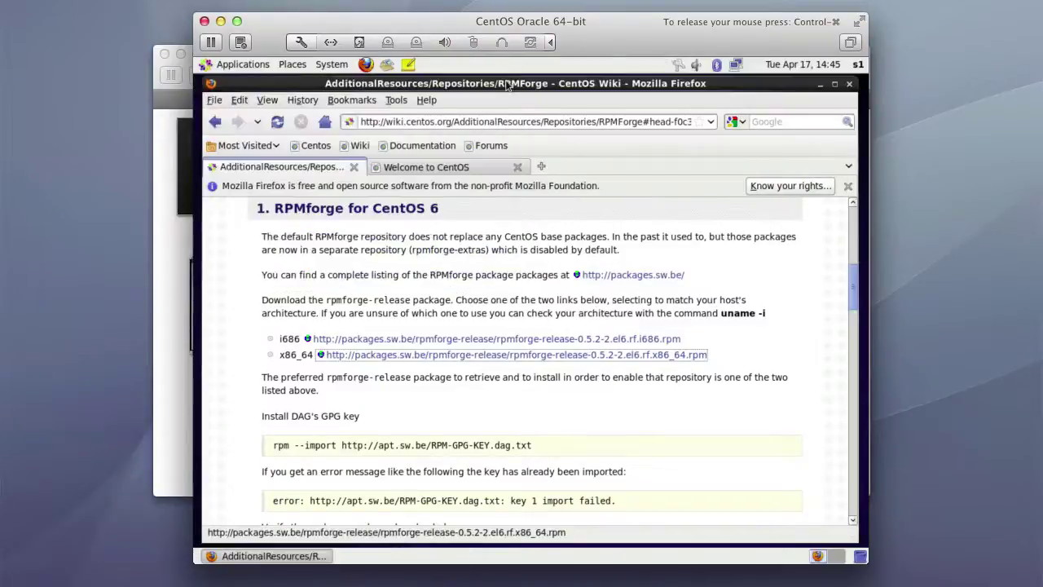
{"action": "left_click", "coordinate": [849, 86]}
{"action": "left_click", "coordinate": [642, 342]}
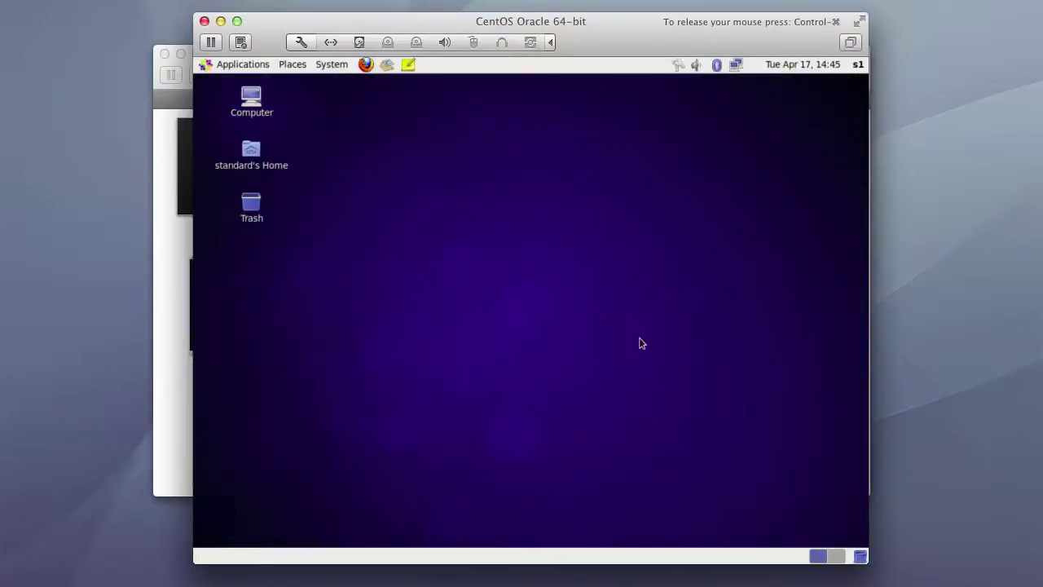
- Shut down the CentOS guest system and confirm the shutdown
{"action": "left_click", "coordinate": [339, 68]}
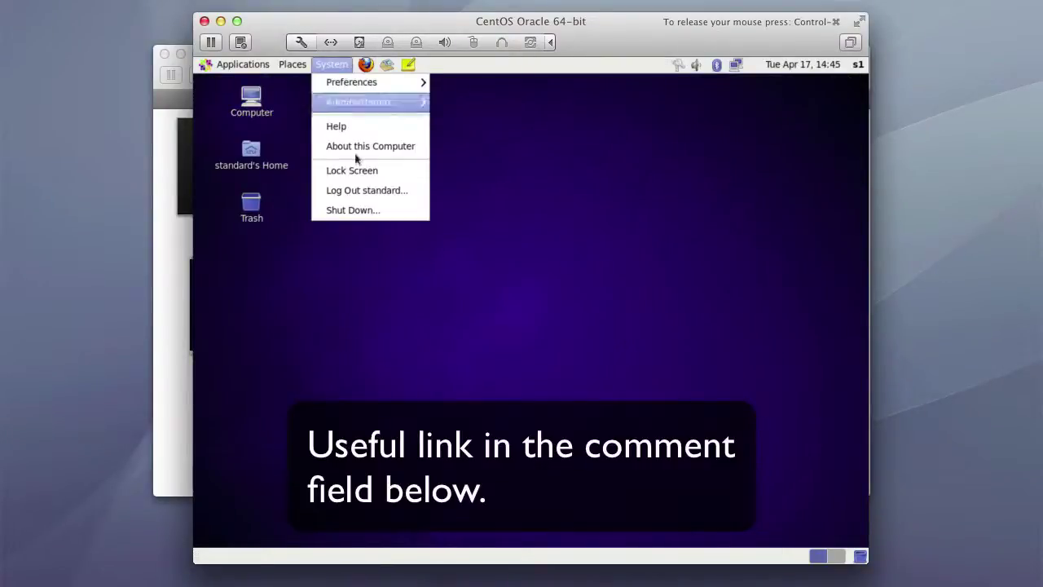
{"action": "left_click", "coordinate": [363, 214]}
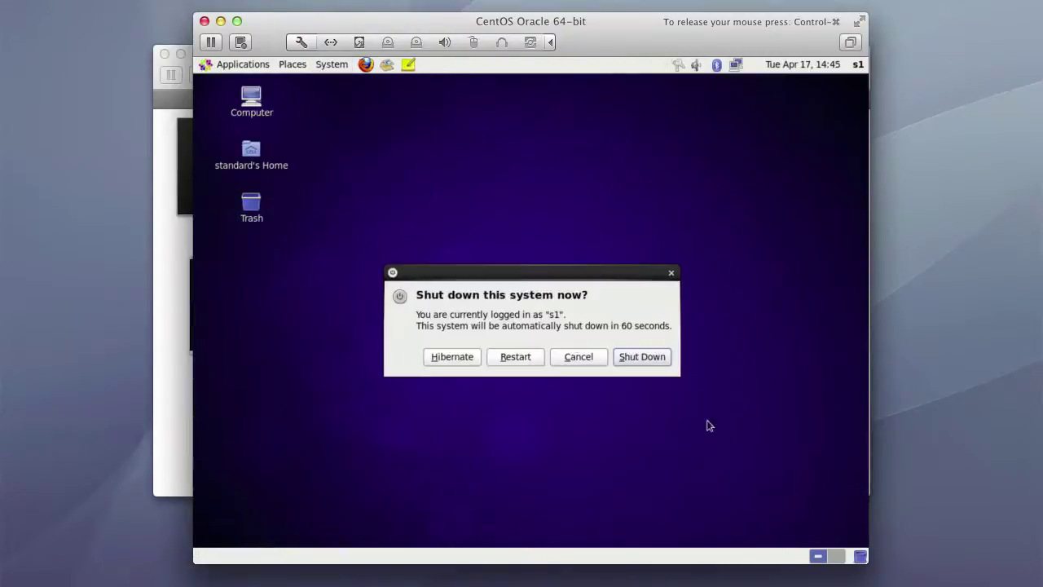
{"action": "left_click", "coordinate": [640, 357]}
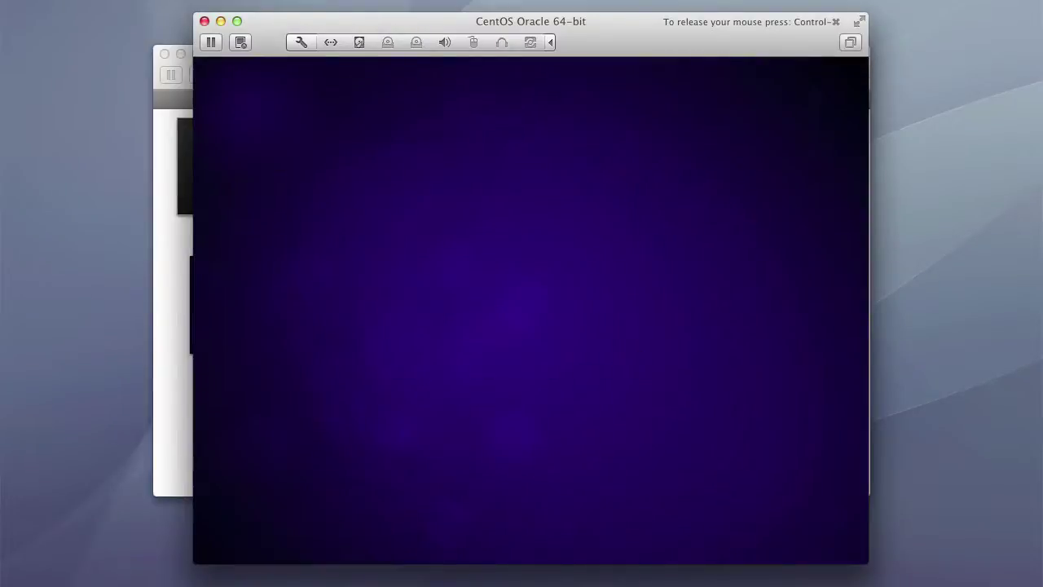